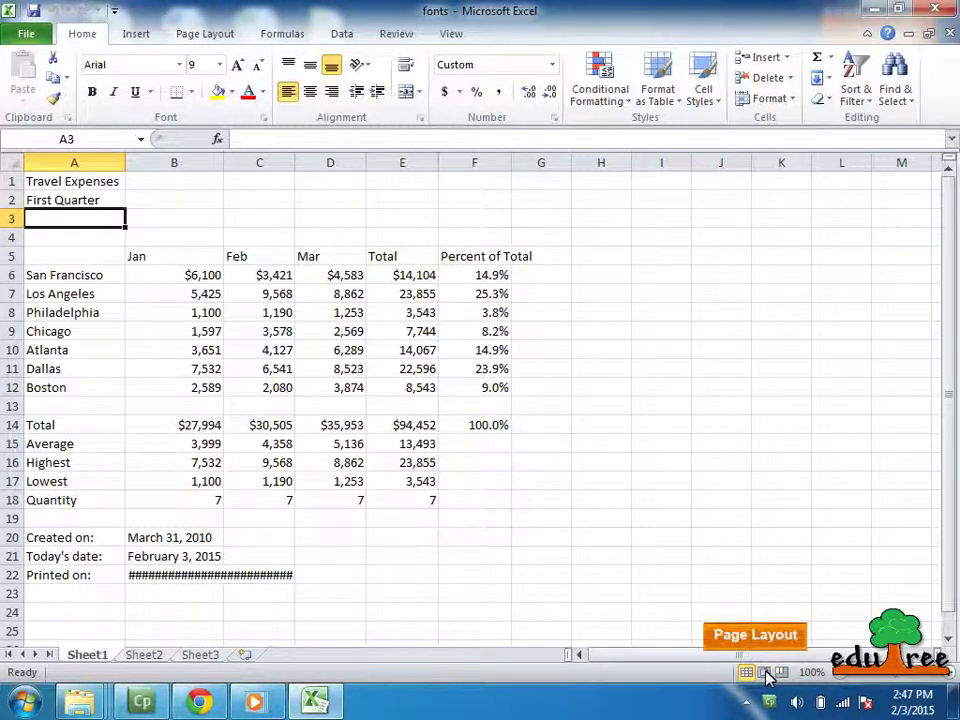
- Switch the Travel Expenses worksheet to Page Layout view and look over the page
left_click(765, 673)
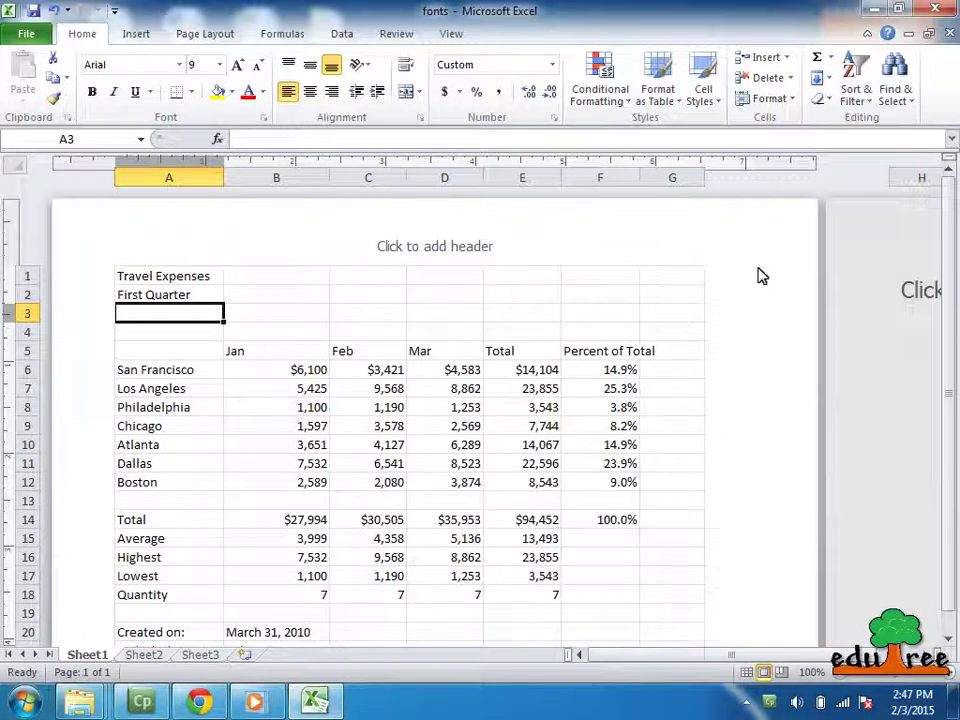
scroll(641, 443, "down", 5)
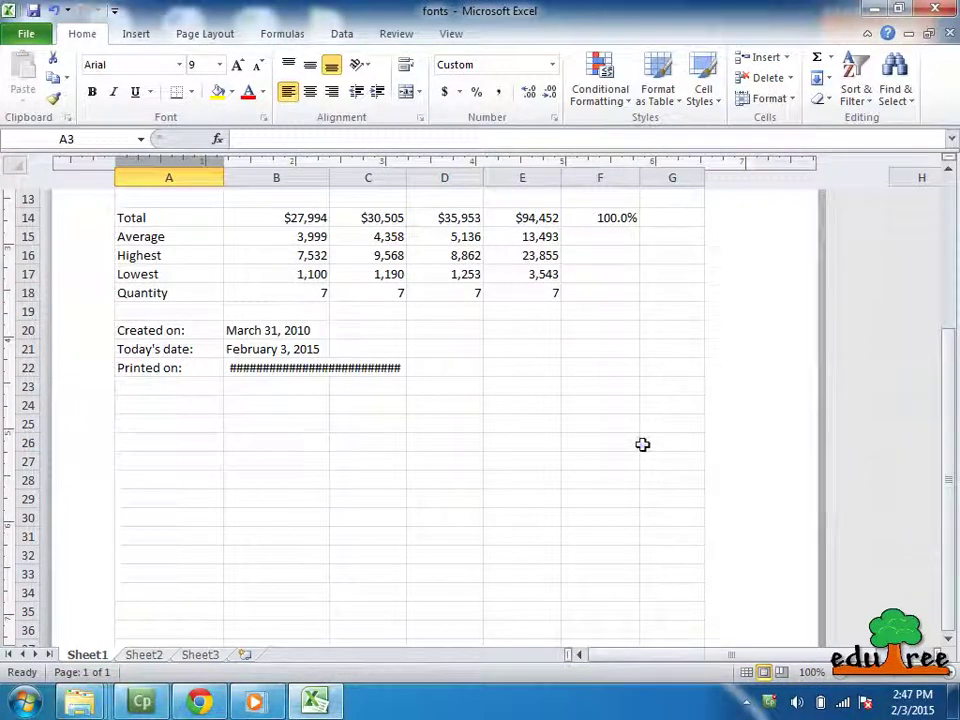
scroll(642, 444, "down", 8)
scroll(644, 452, "up", 13)
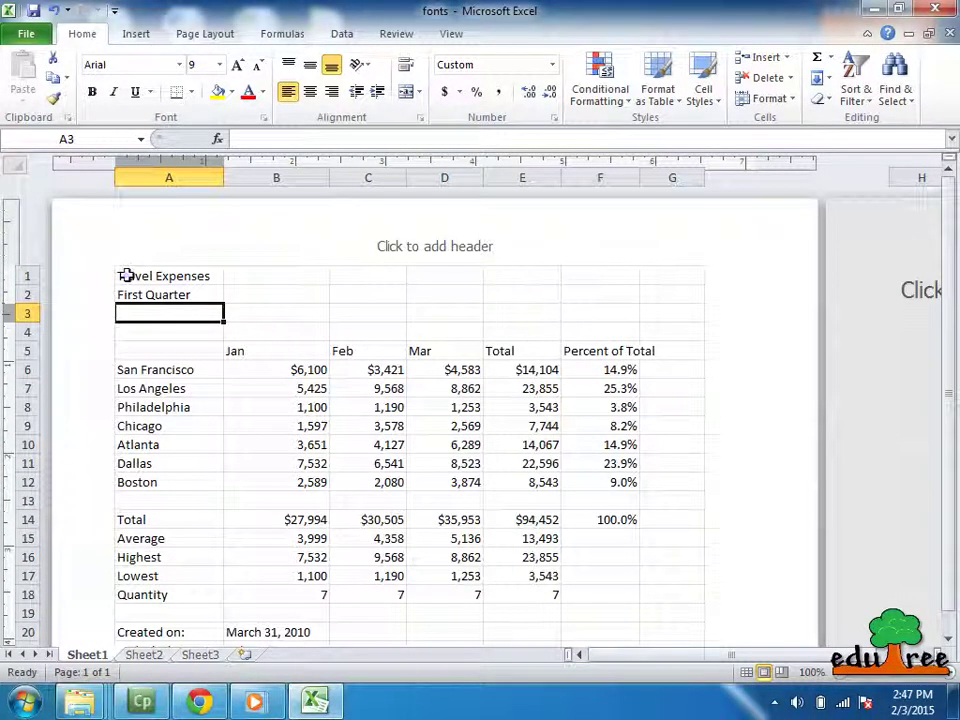
- Fill the Travel Expenses title row across A1:F1 with the darker olive green theme color
left_click_drag(125, 276, 613, 276)
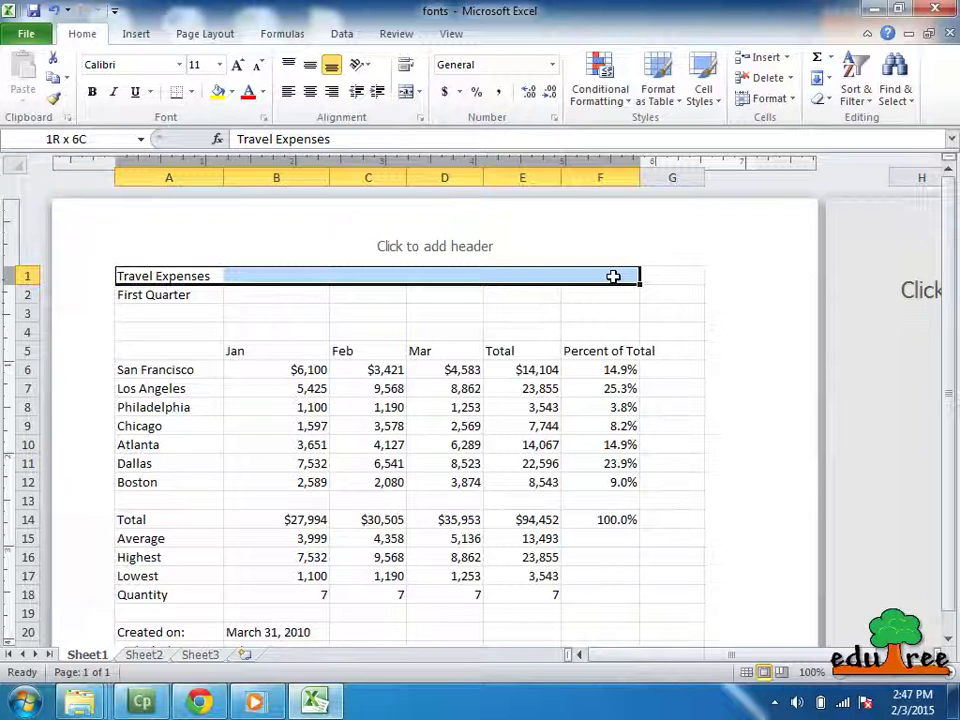
left_click_drag(613, 276, 615, 279)
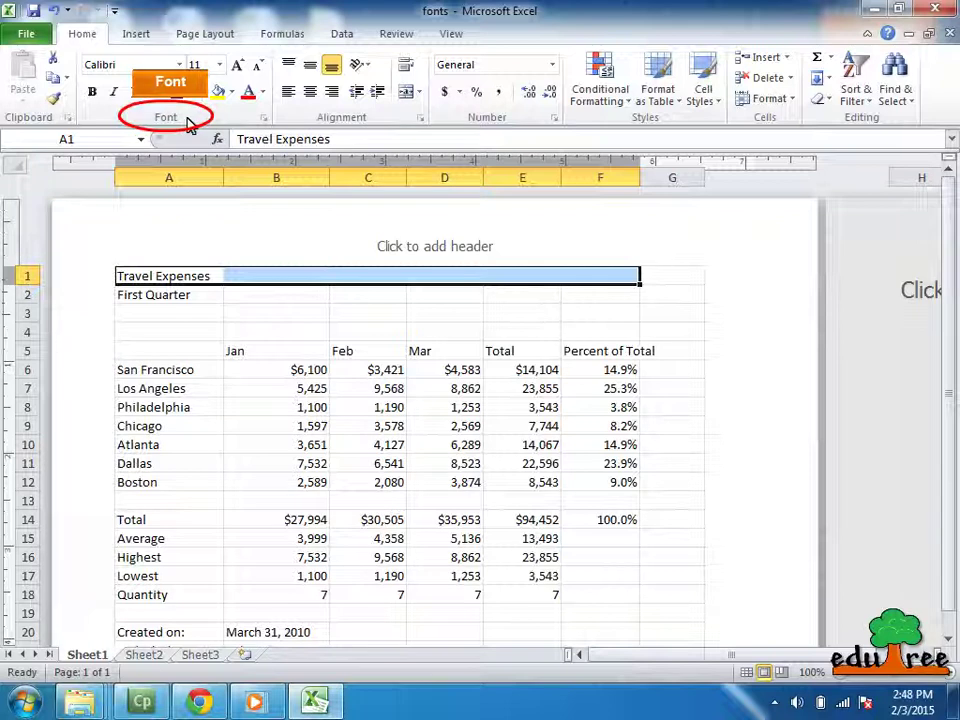
left_click(234, 94)
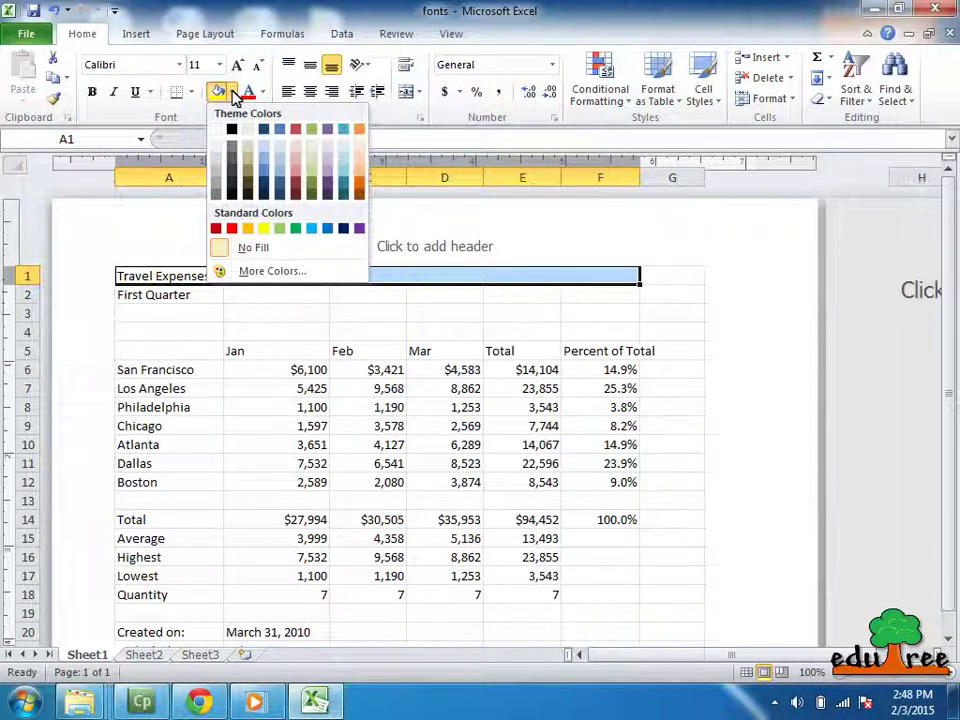
left_click(312, 187)
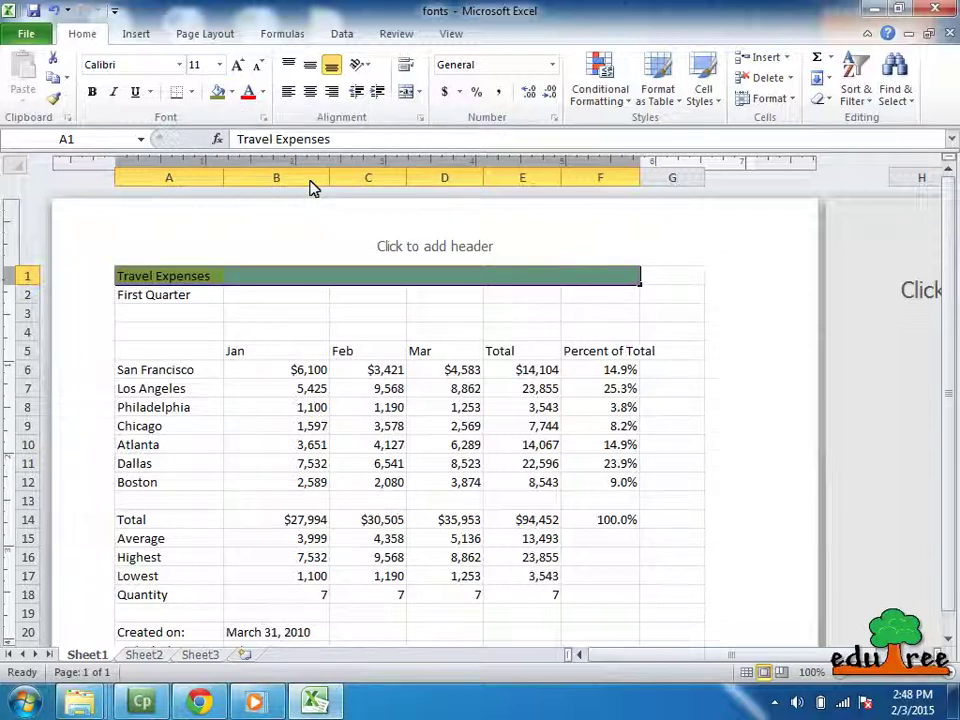
- Make the Travel Expenses title text in A1:F1 white and bold
left_click(263, 92)
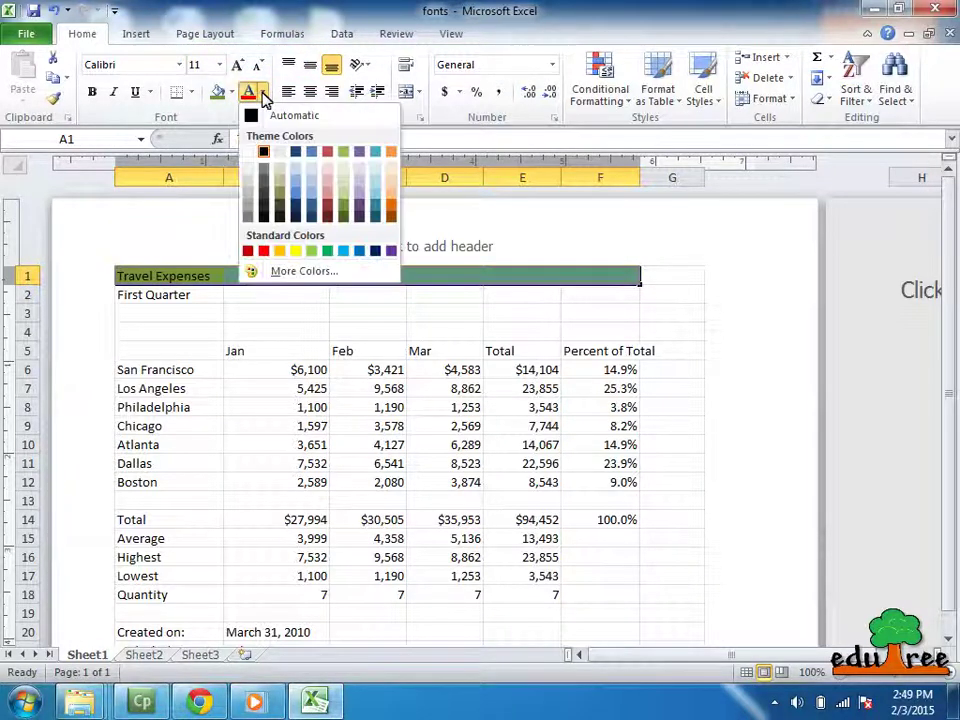
left_click(250, 160)
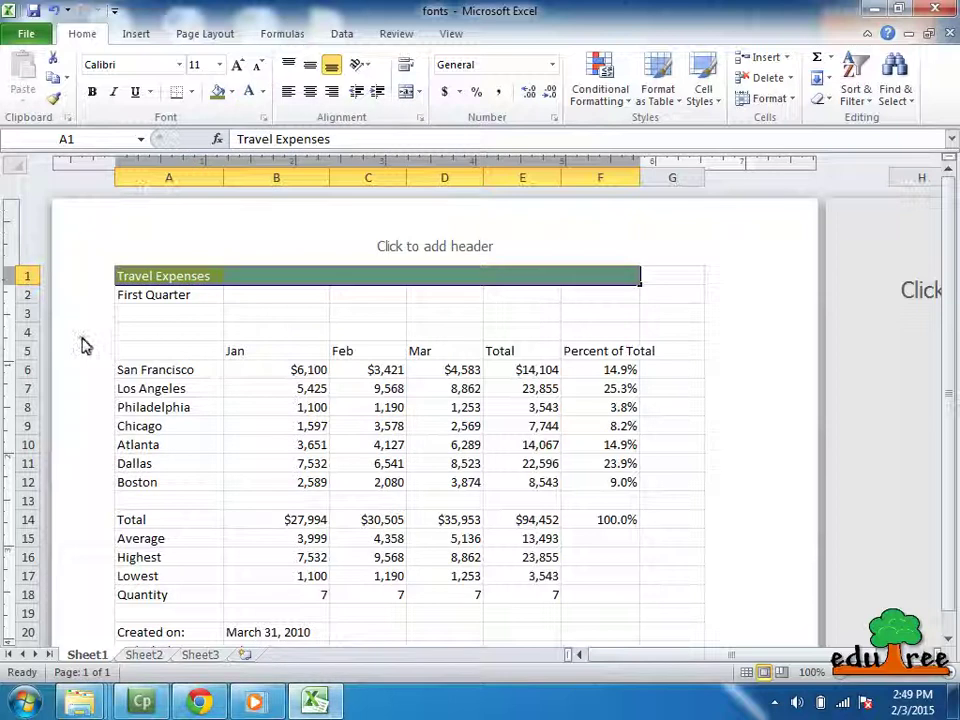
left_click(93, 92)
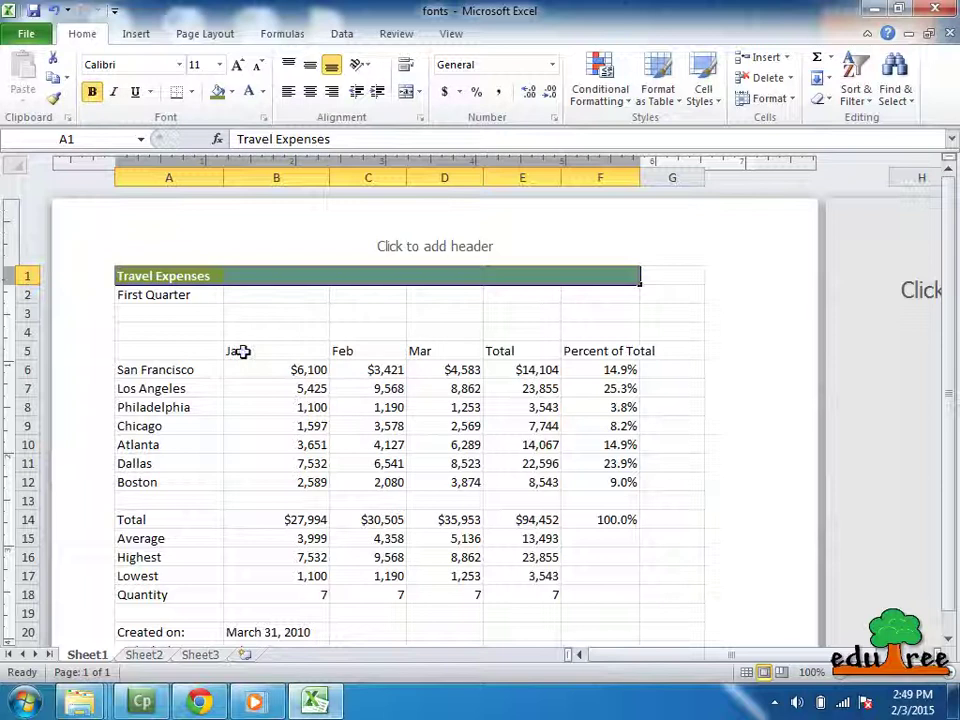
- Fill the column headings in B5:G5 with a bright green from the standard colors palette and make their text white
left_click(242, 352)
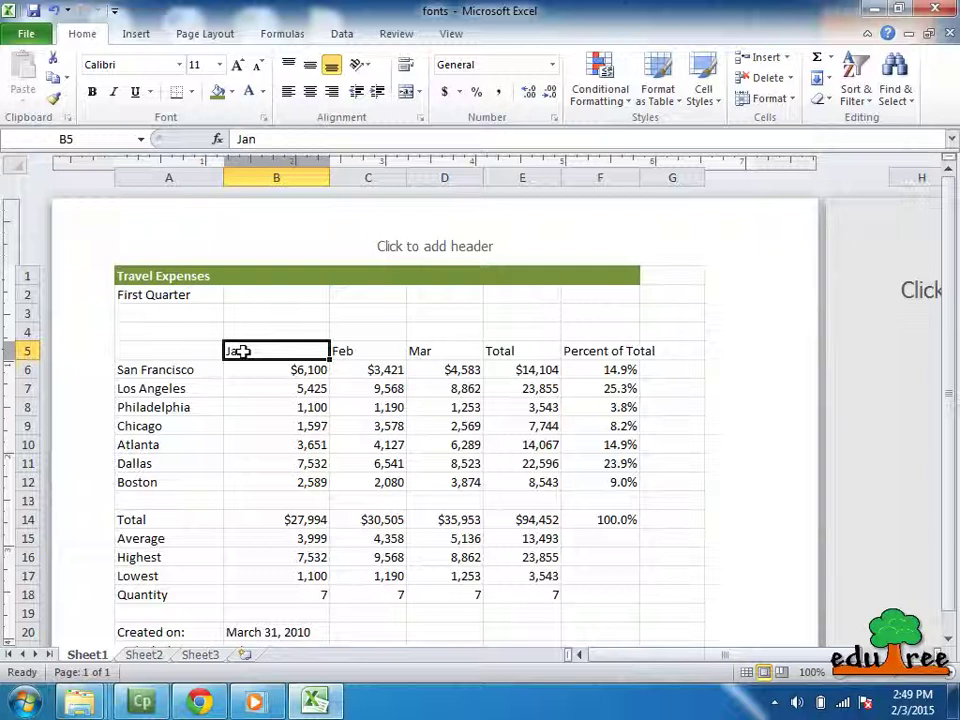
left_click_drag(249, 351, 695, 363)
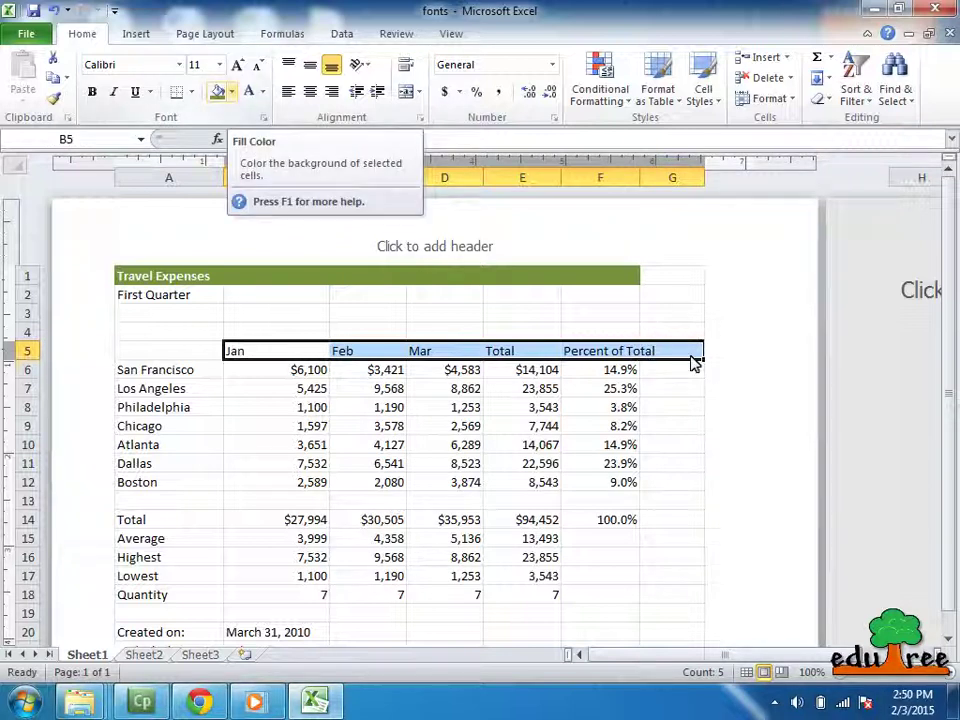
left_click(233, 93)
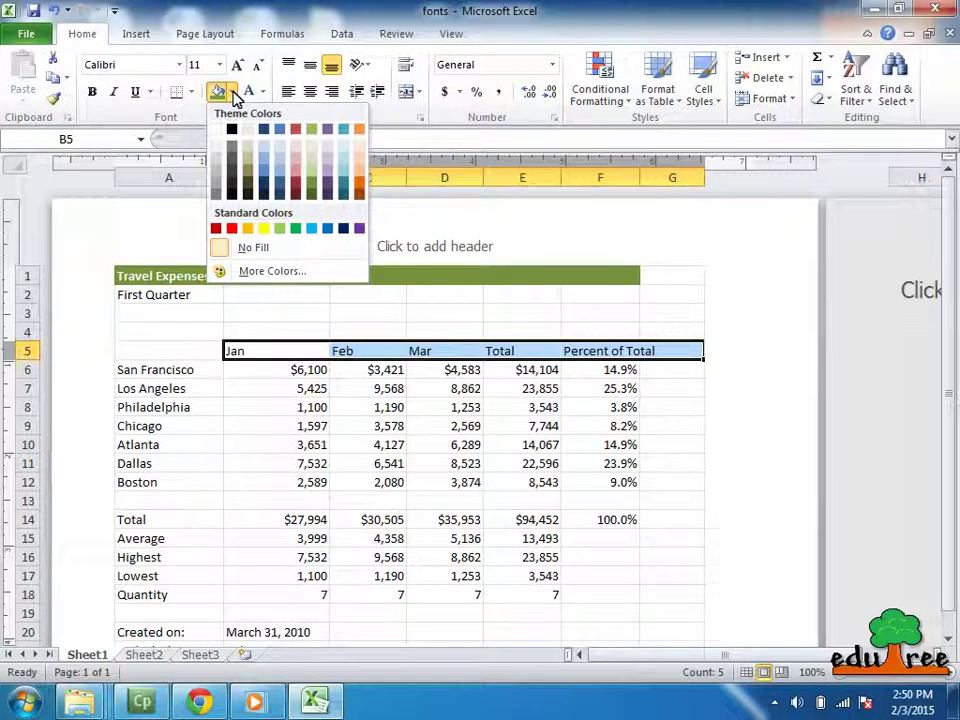
left_click(268, 272)
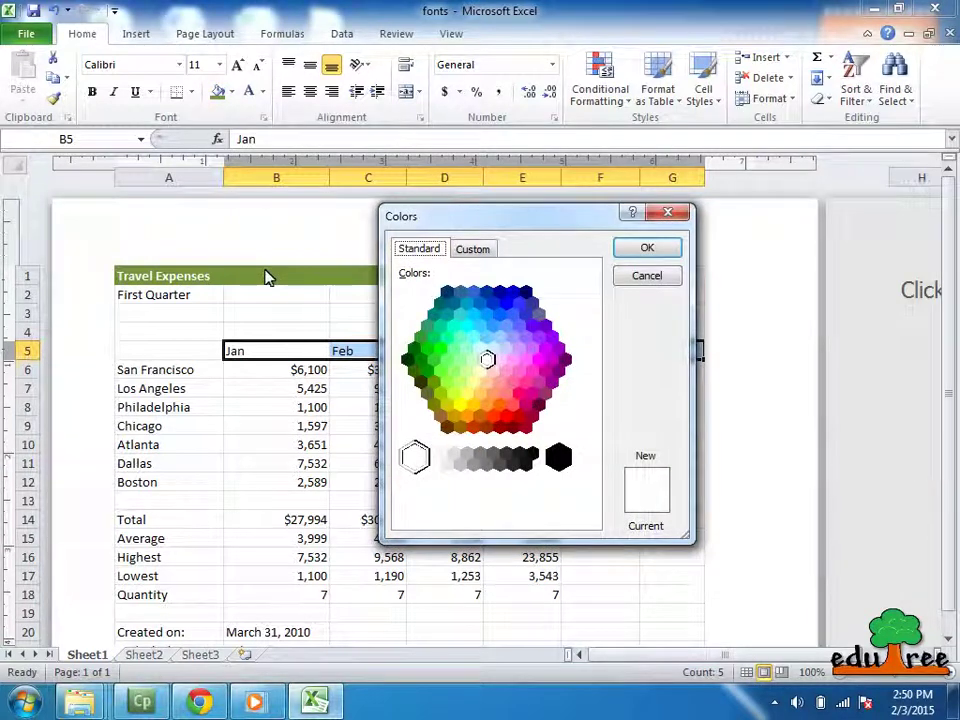
left_click(434, 362)
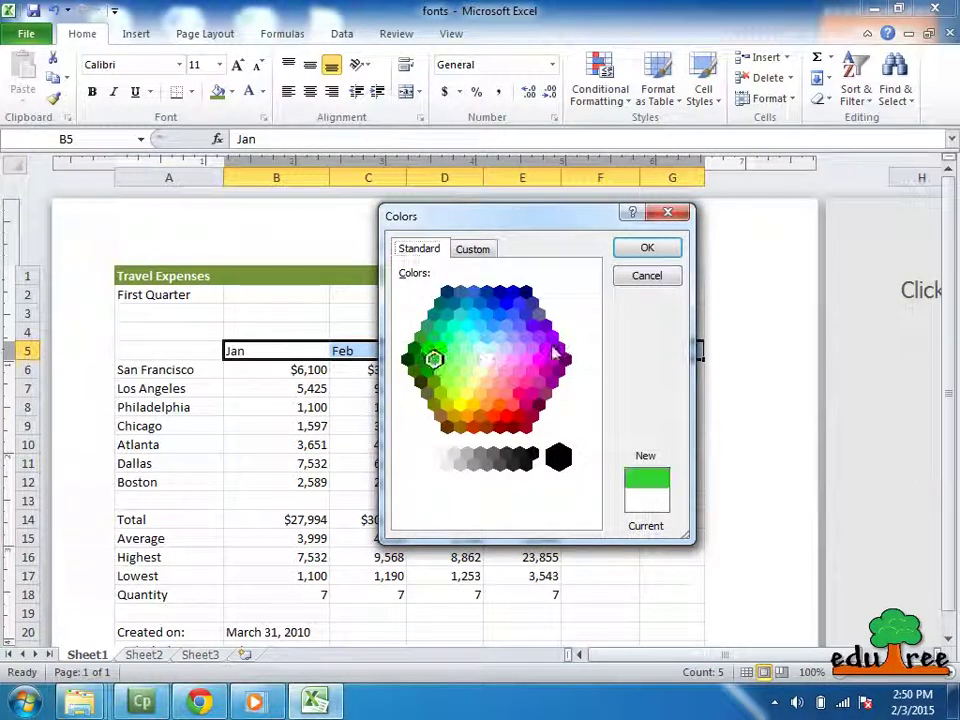
left_click(647, 250)
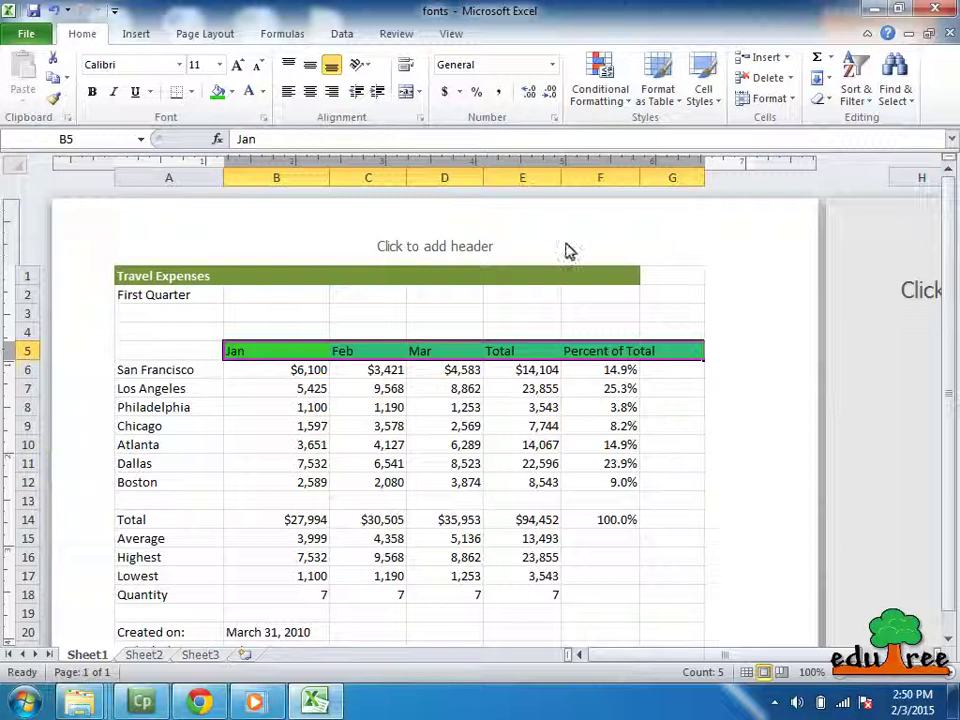
left_click(263, 92)
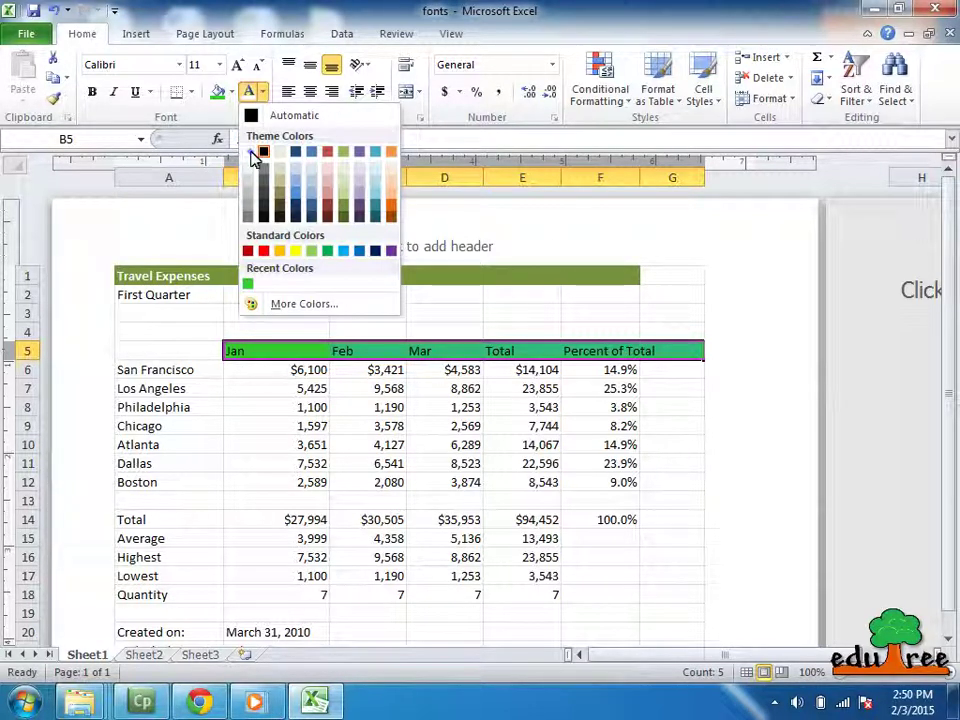
left_click(251, 152)
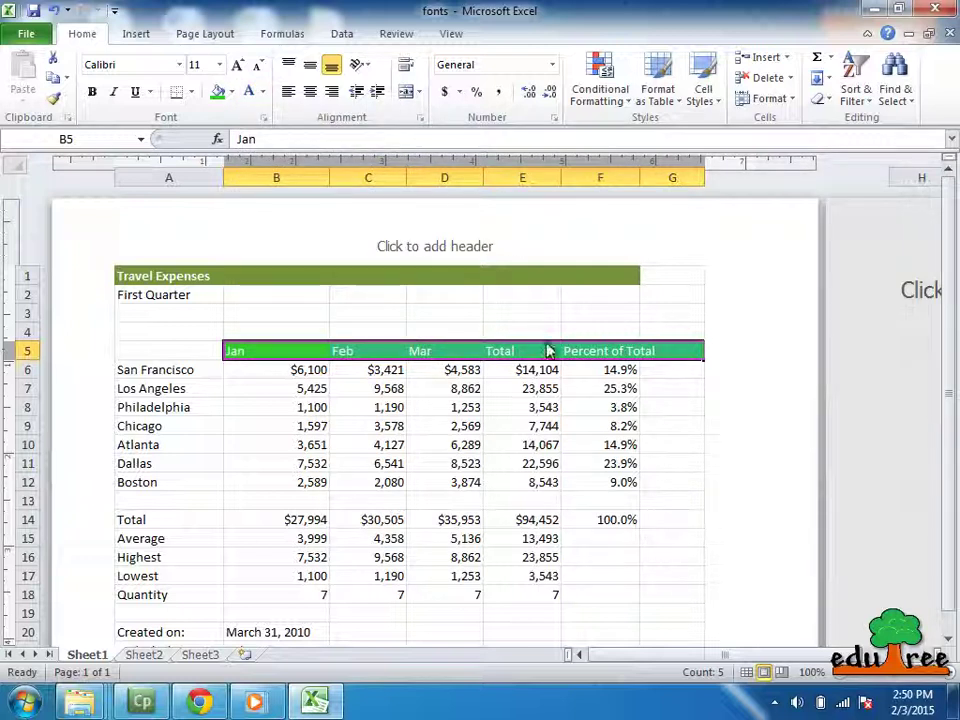
- Merge and center the Travel Expenses title across A1:F1 and give it a thick box border
left_click_drag(120, 275, 610, 287)
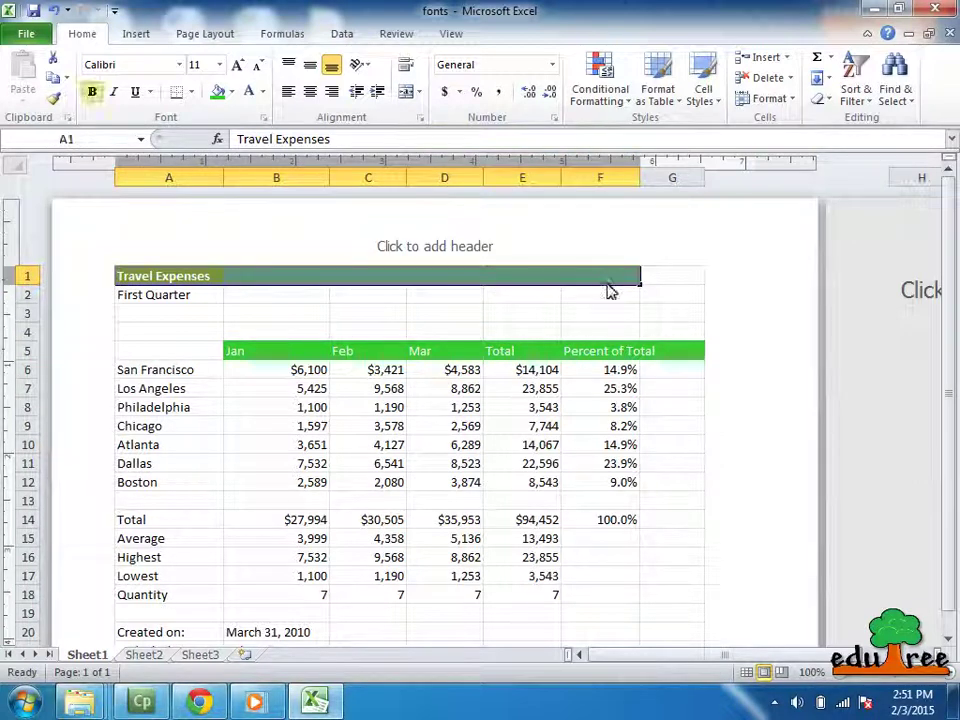
left_click(407, 93)
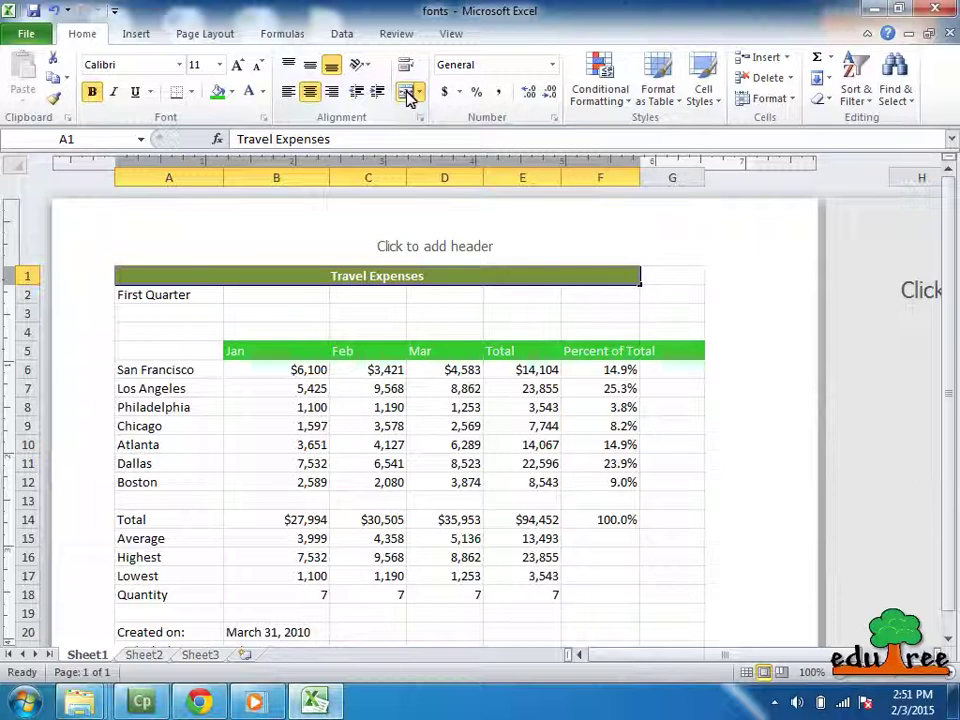
left_click(195, 93)
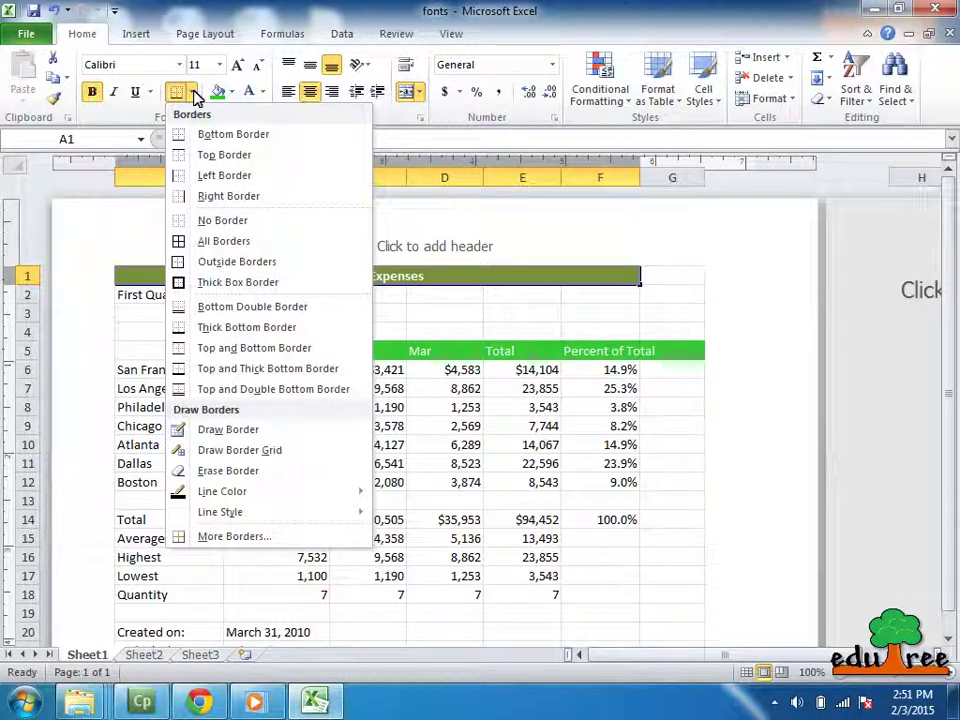
left_click(256, 286)
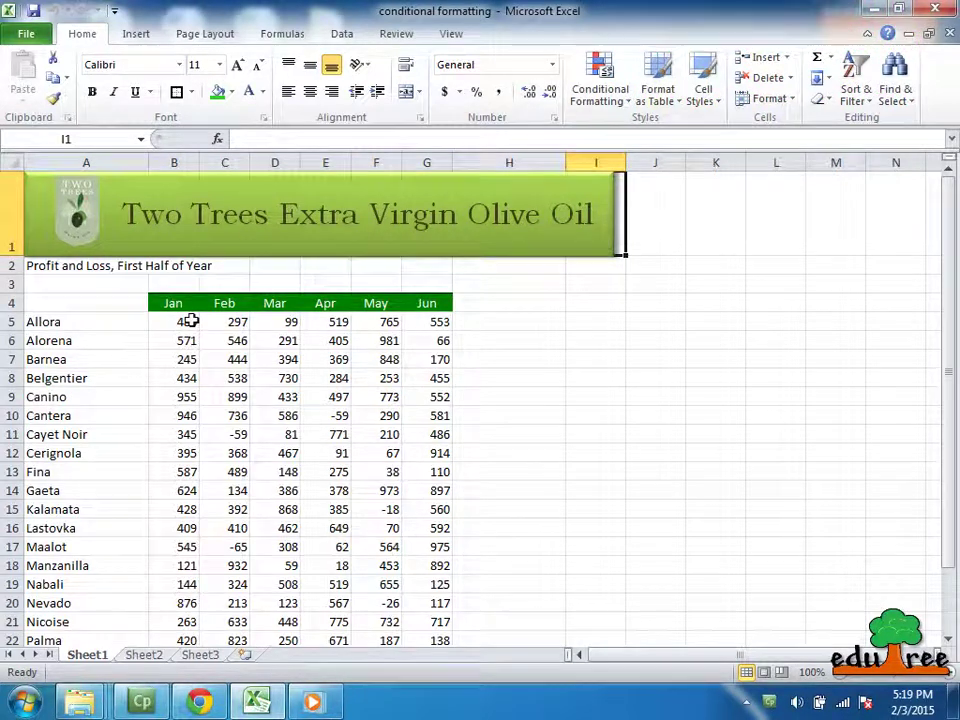
- Name the monthly figures in B5:G29 of the conditional formatting workbook Data
left_click(190, 321)
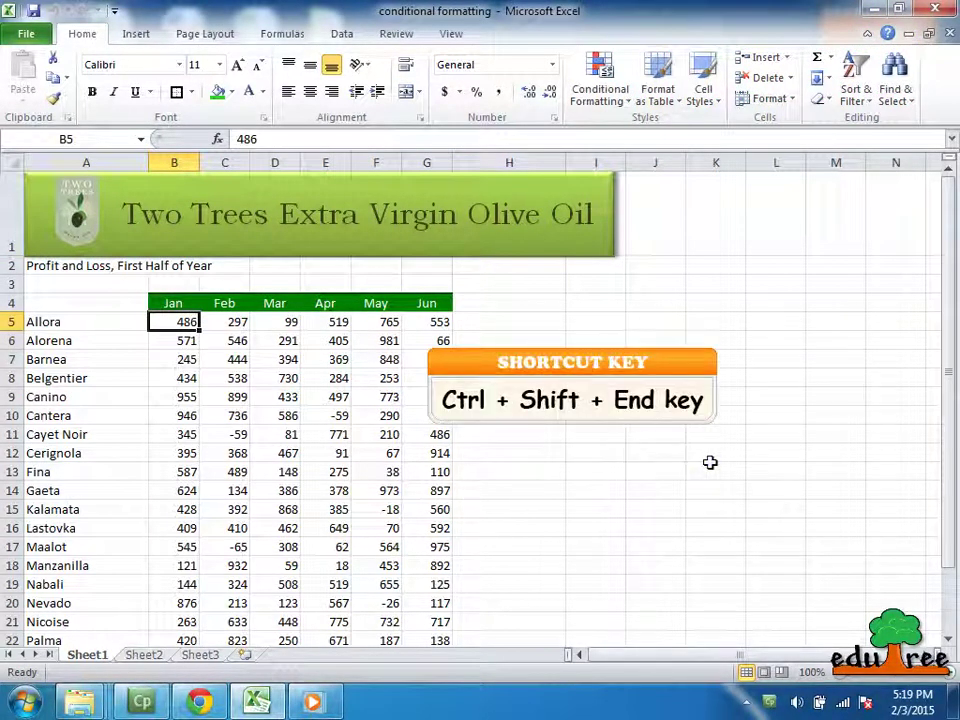
key("ctrl+shift+End")
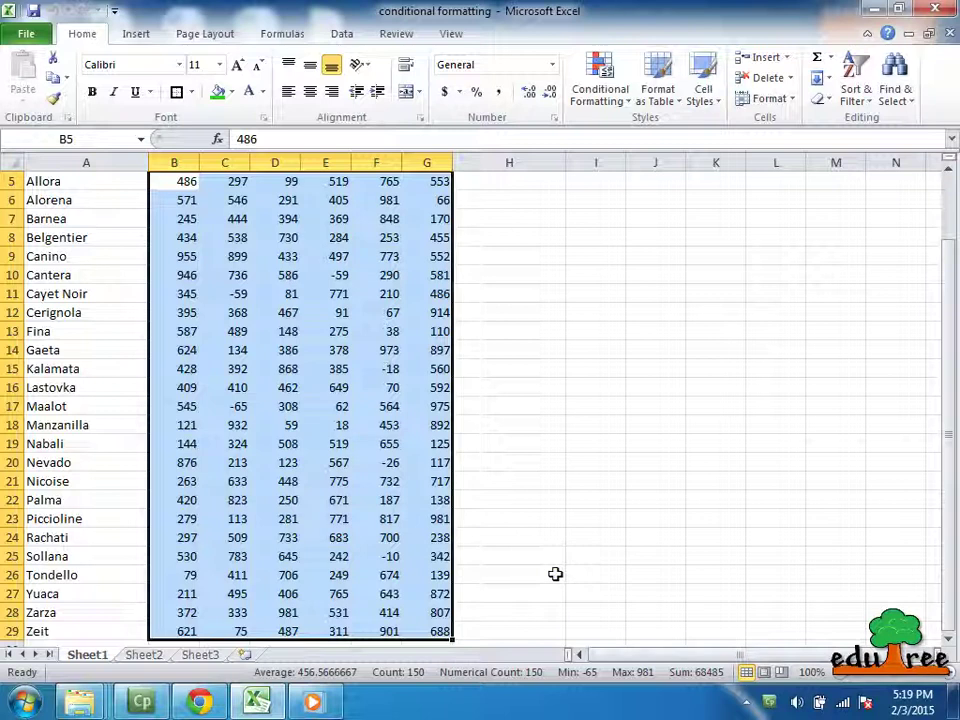
scroll(555, 574, "up", 2)
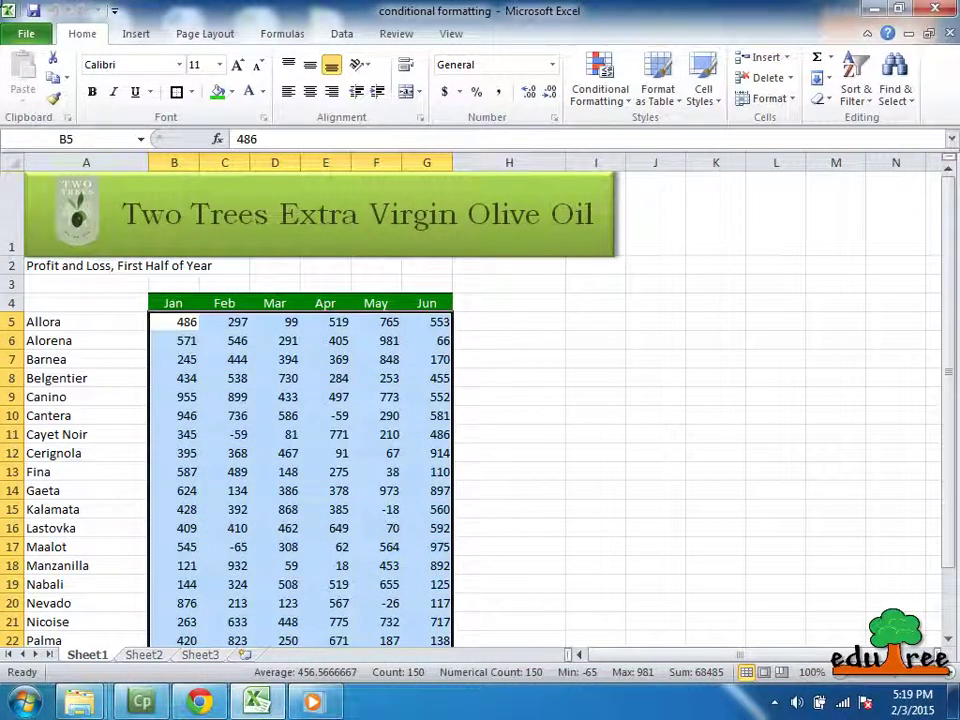
left_click(82, 138)
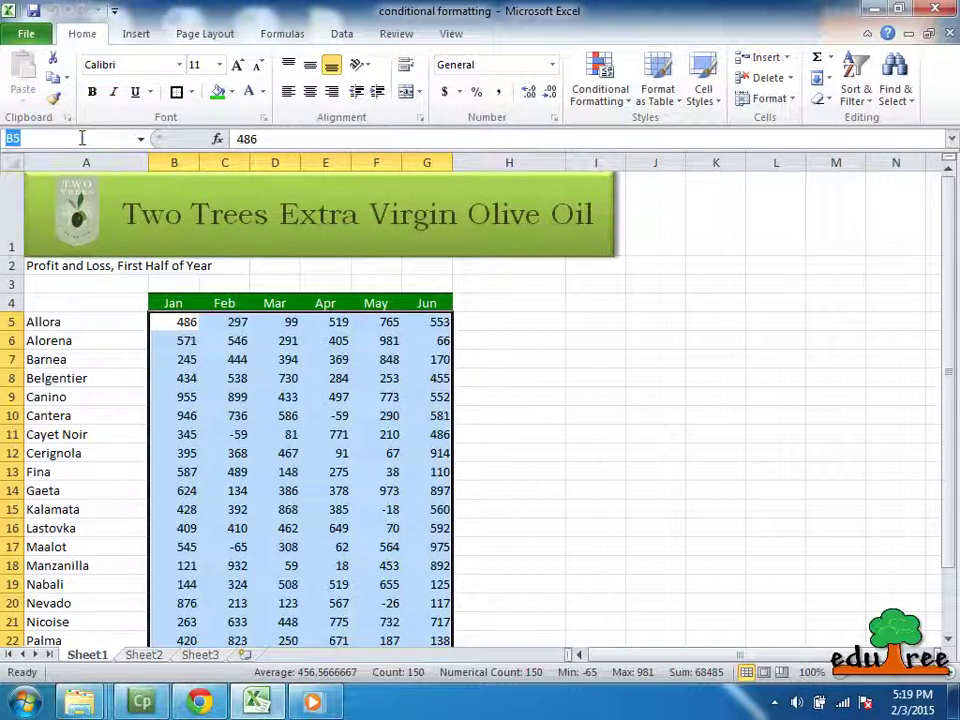
type("D")
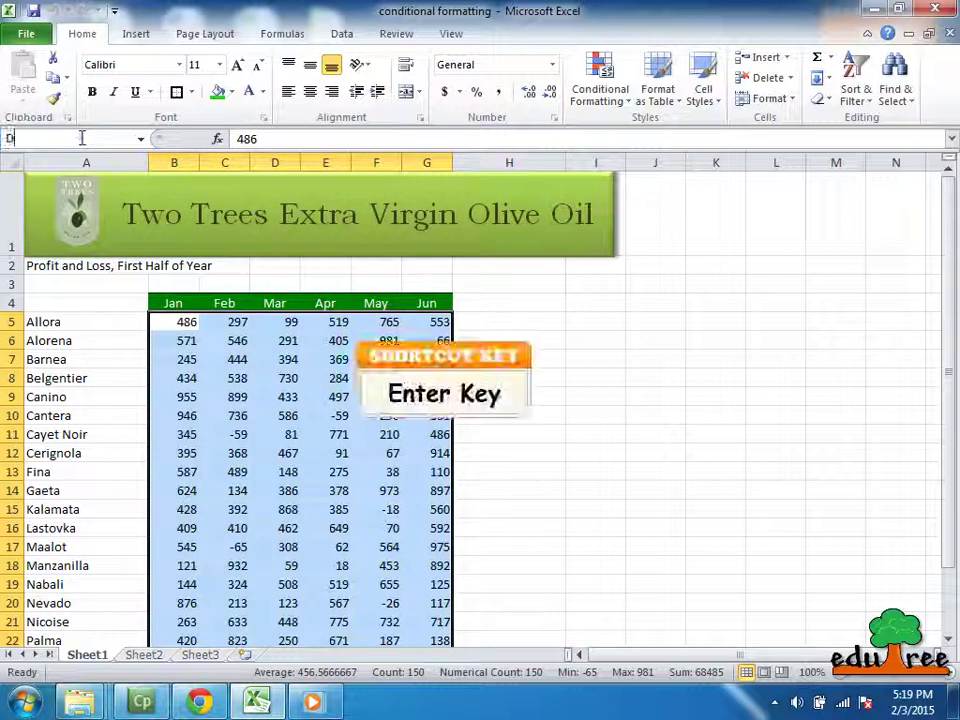
type("ata")
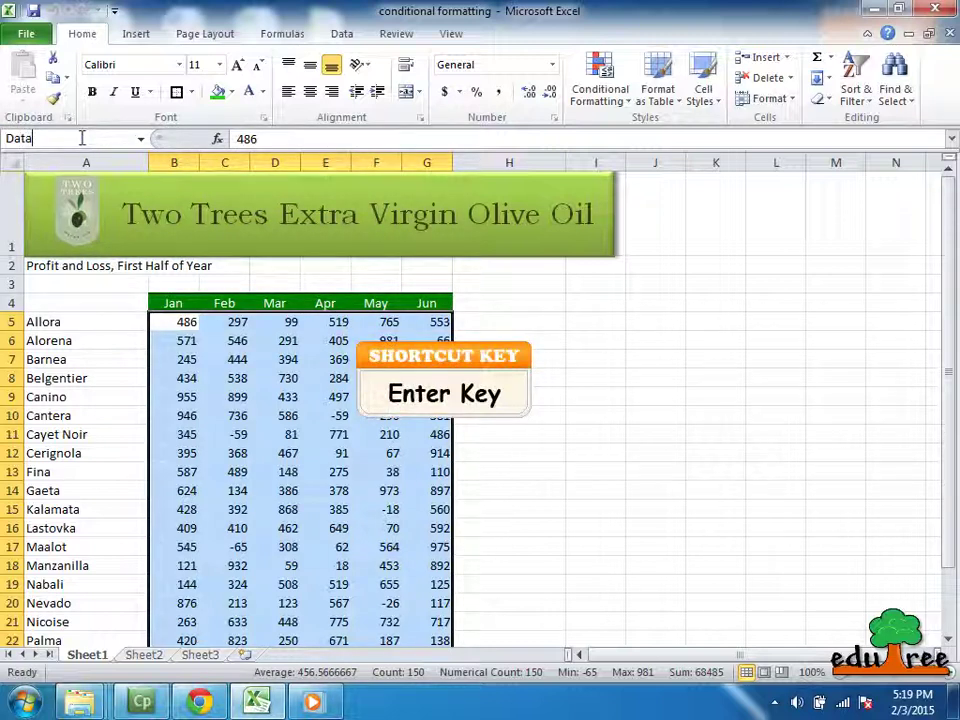
key("Return")
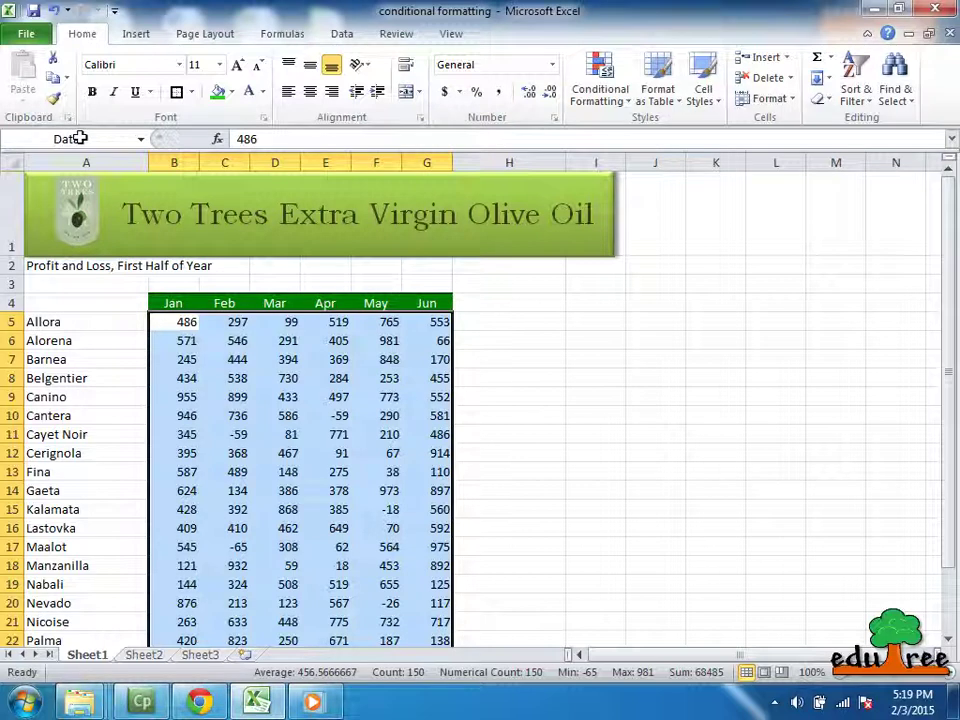
- Deselect the monthly figures and reselect them through the named range Data
left_click(611, 418)
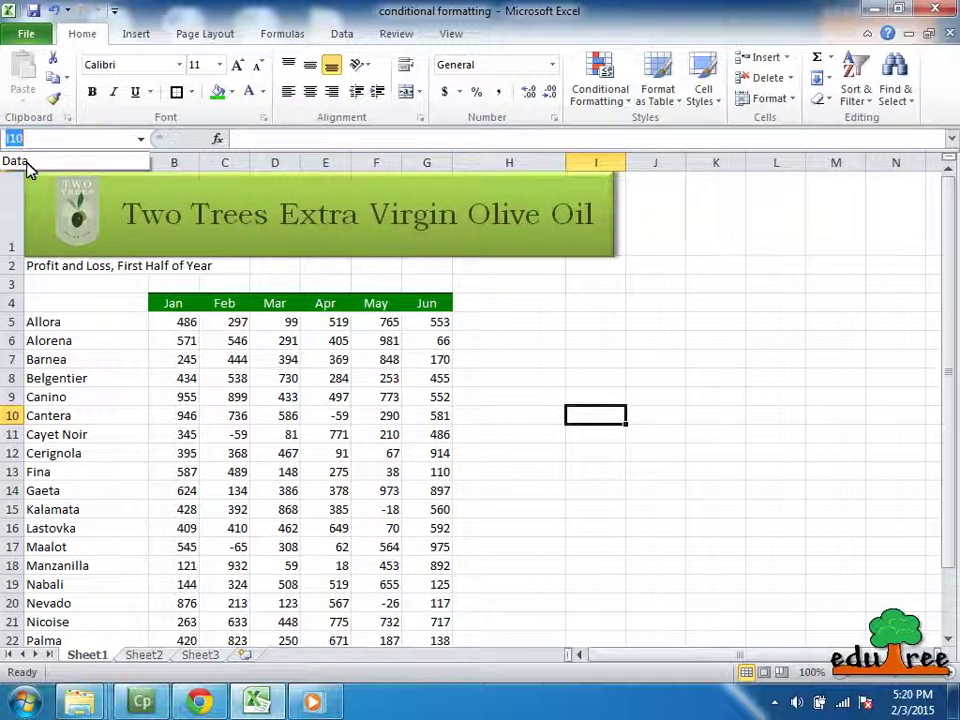
left_click(27, 165)
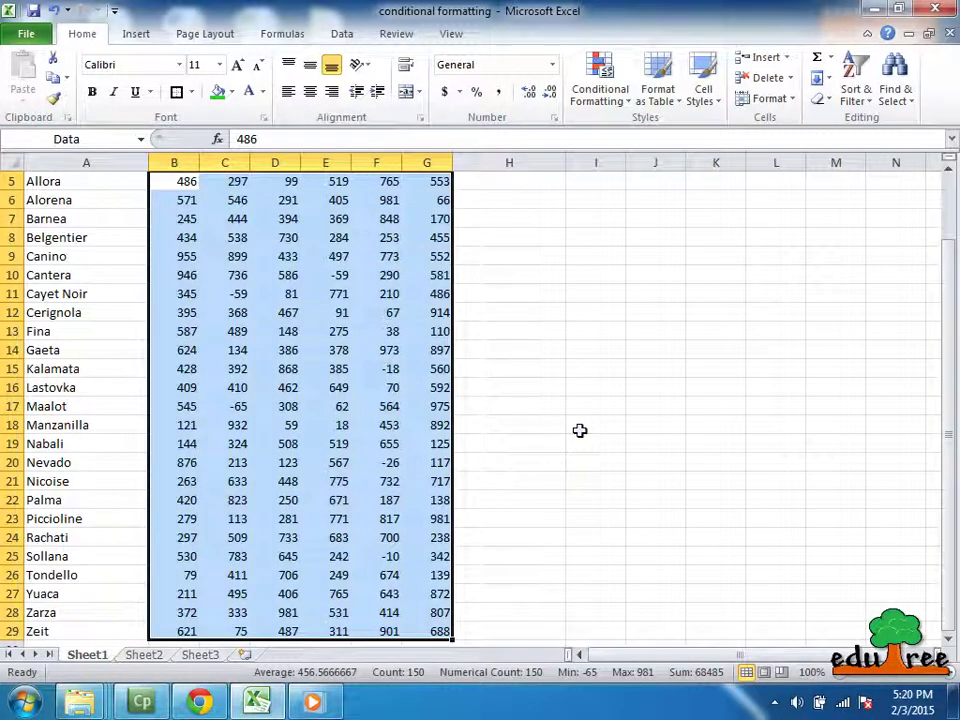
scroll(579, 430, "up", 2)
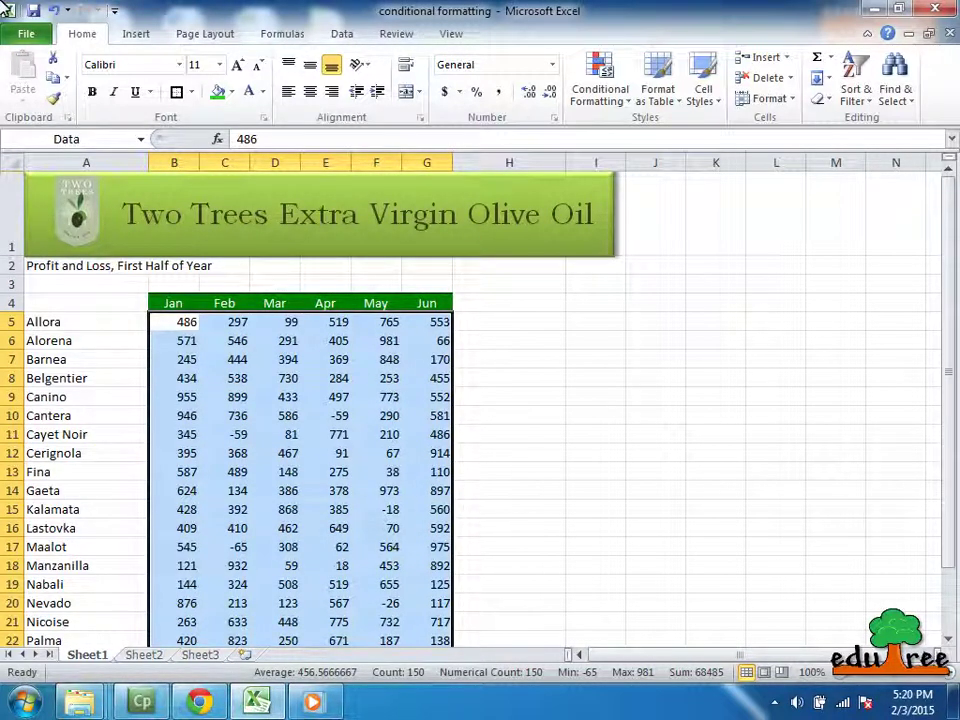
- Preview data bars, color scales and icon sets on the named range Data and apply the four-bar Ratings icon set
left_click(631, 104)
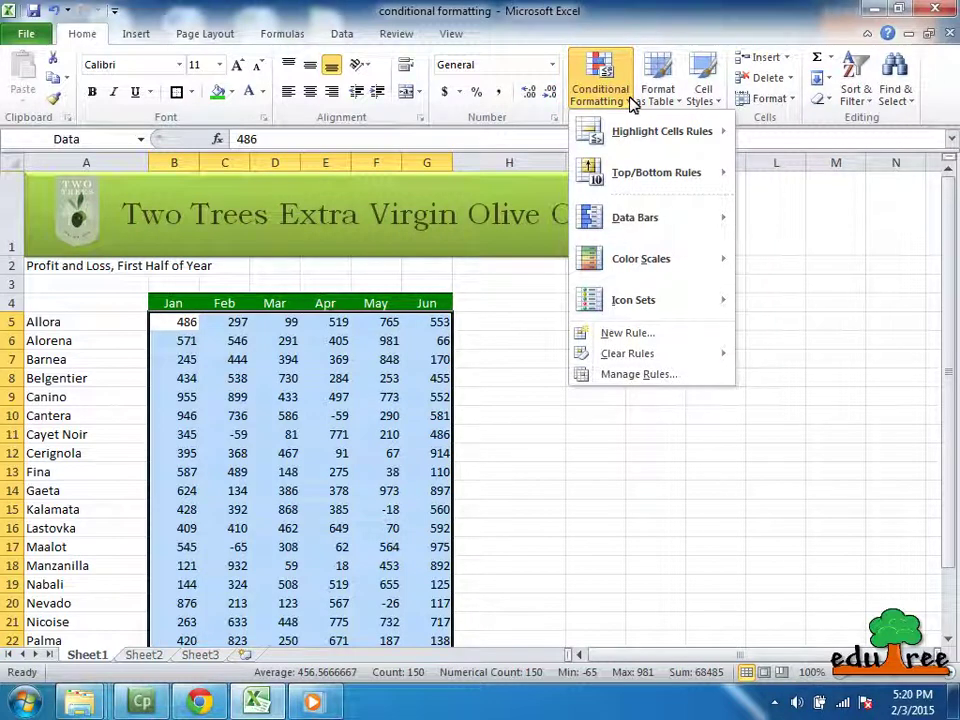
left_click(635, 219)
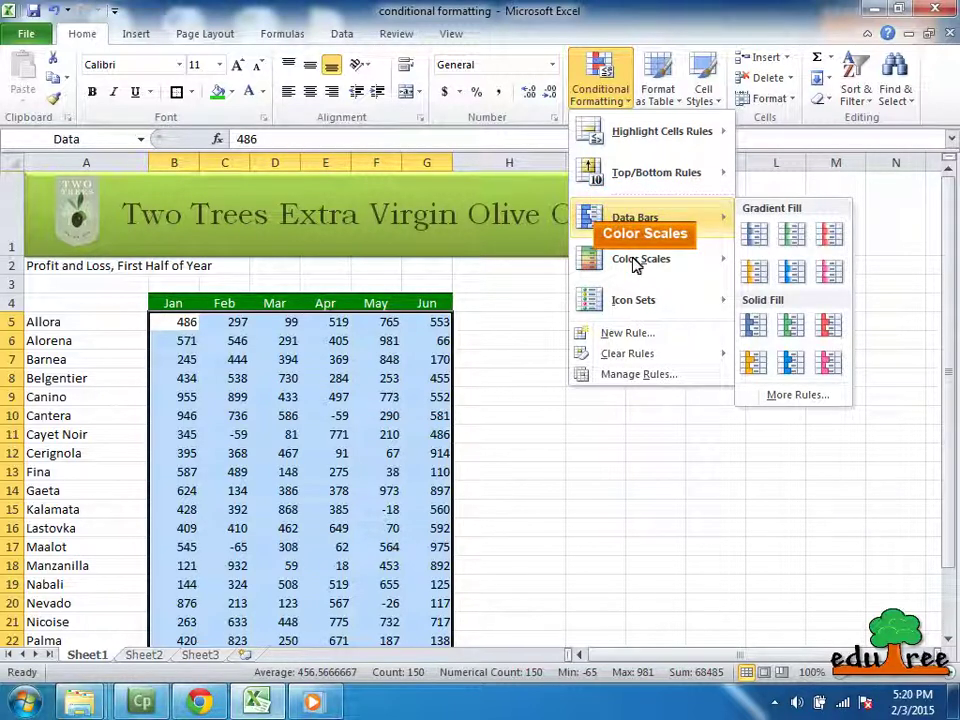
left_click(634, 264)
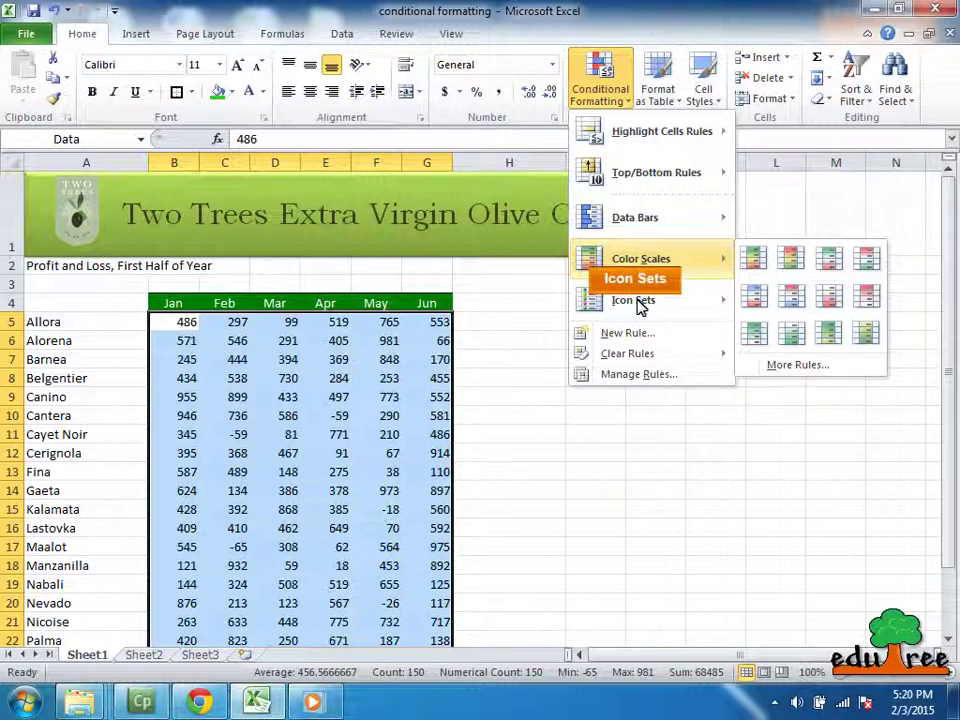
left_click(638, 304)
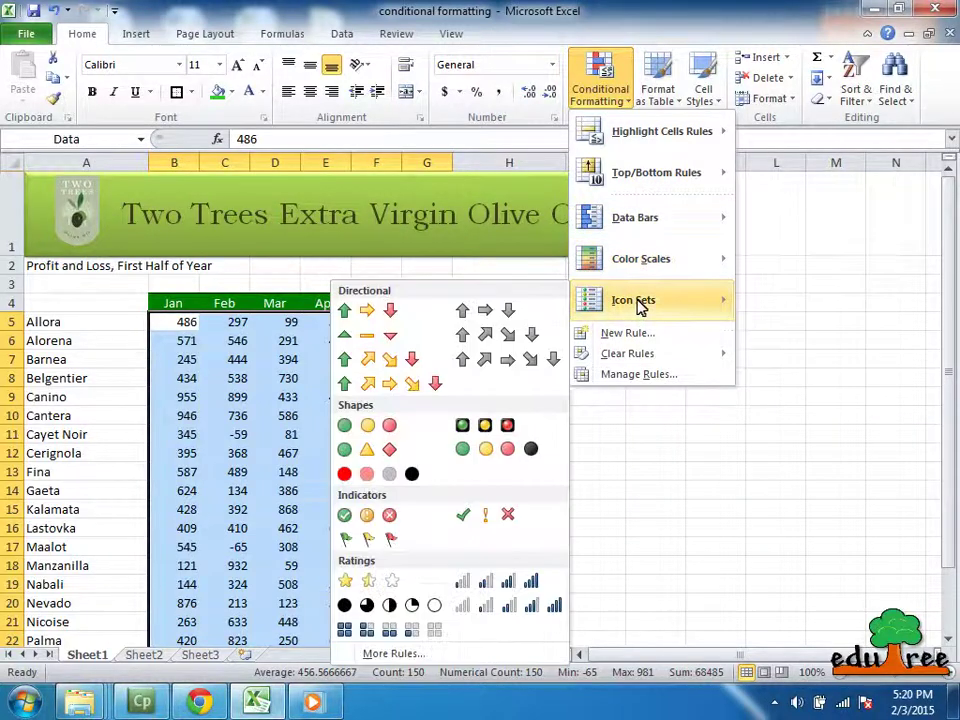
left_click(638, 224)
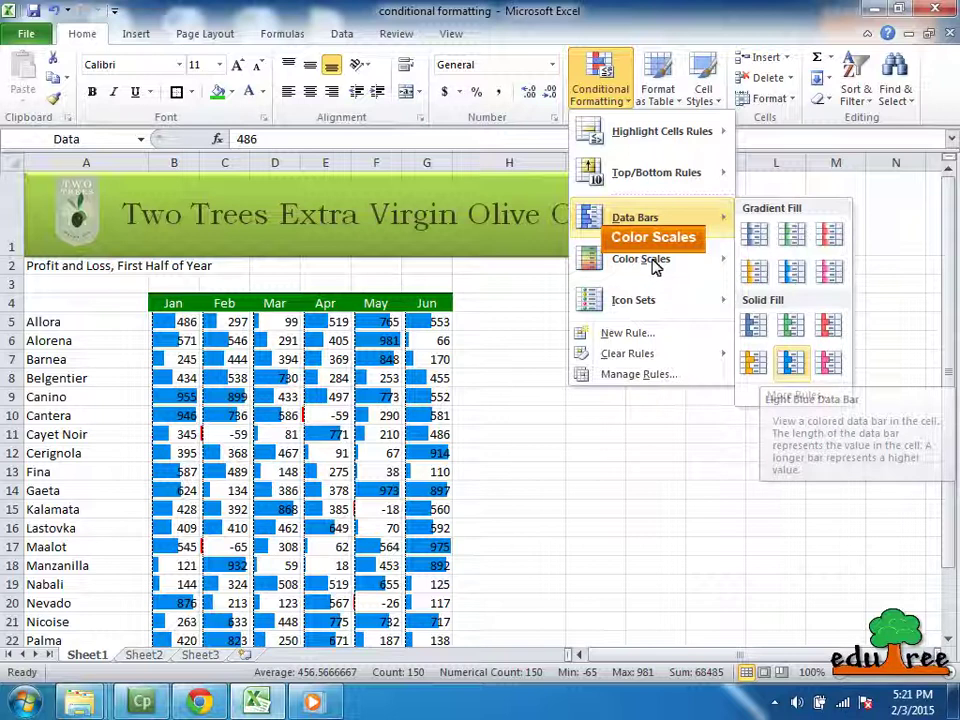
mouse_move(658, 260)
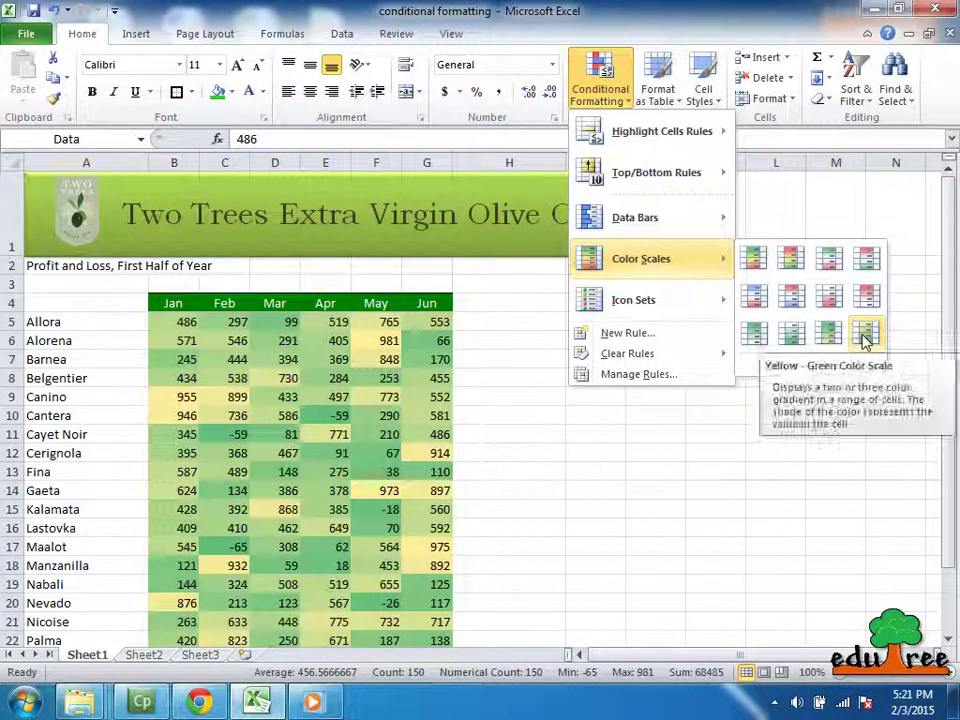
left_click(632, 301)
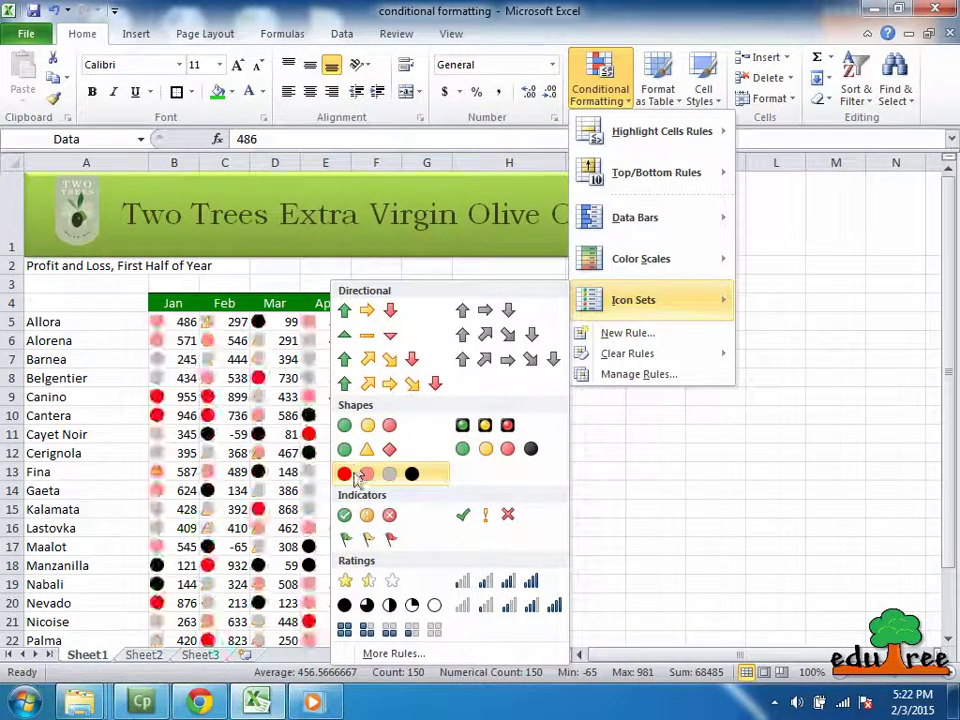
left_click(533, 583)
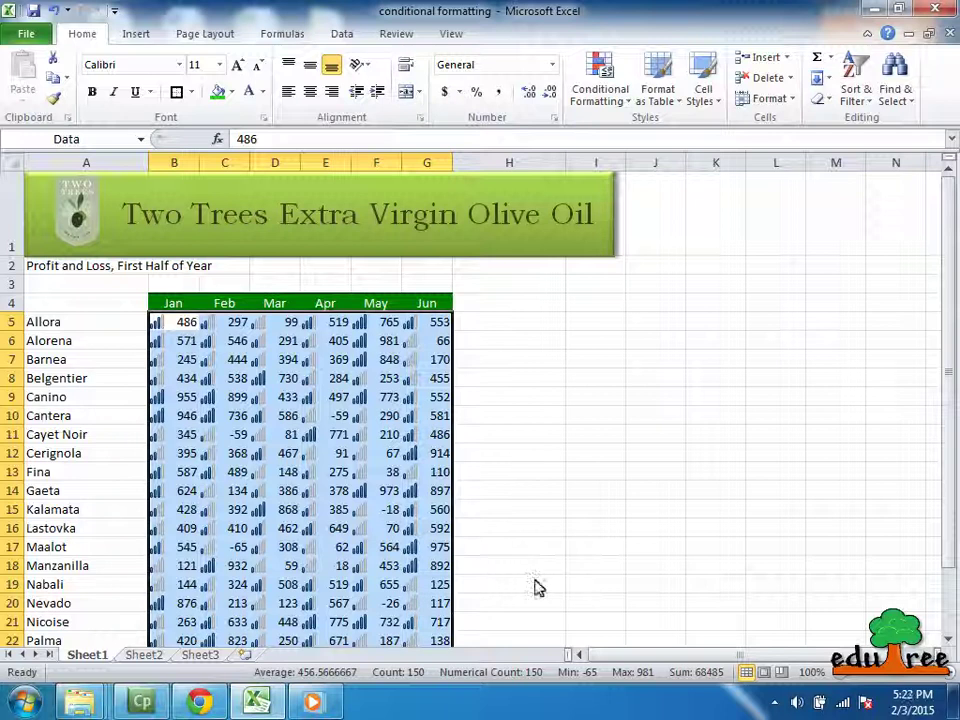
- Clear the conditional formatting rules from the entire sheet and deselect the monthly figures
left_click(620, 97)
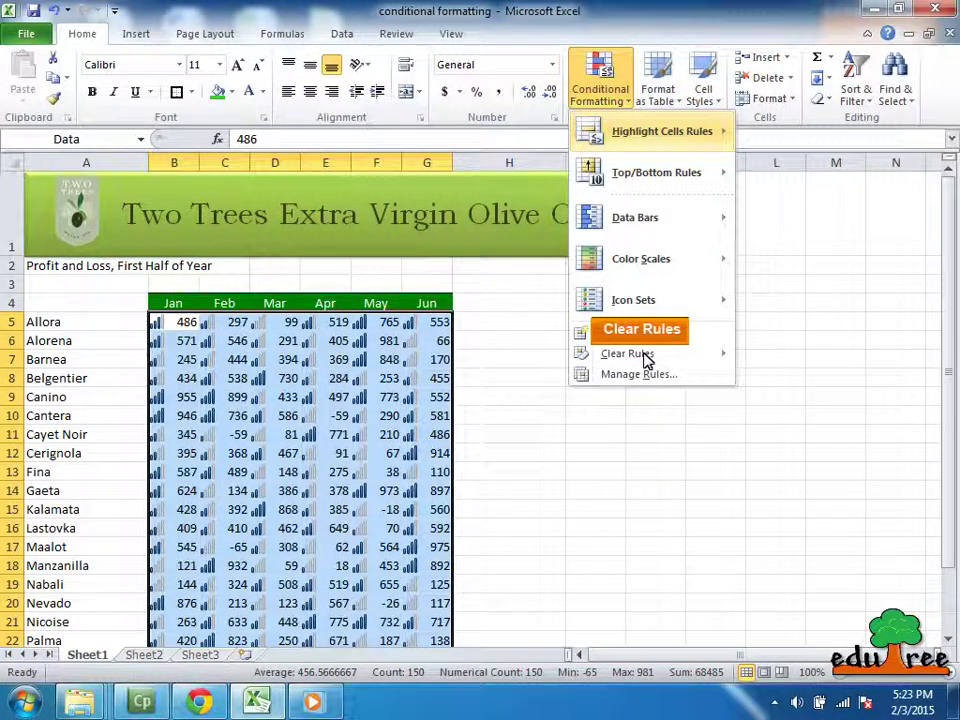
mouse_move(645, 358)
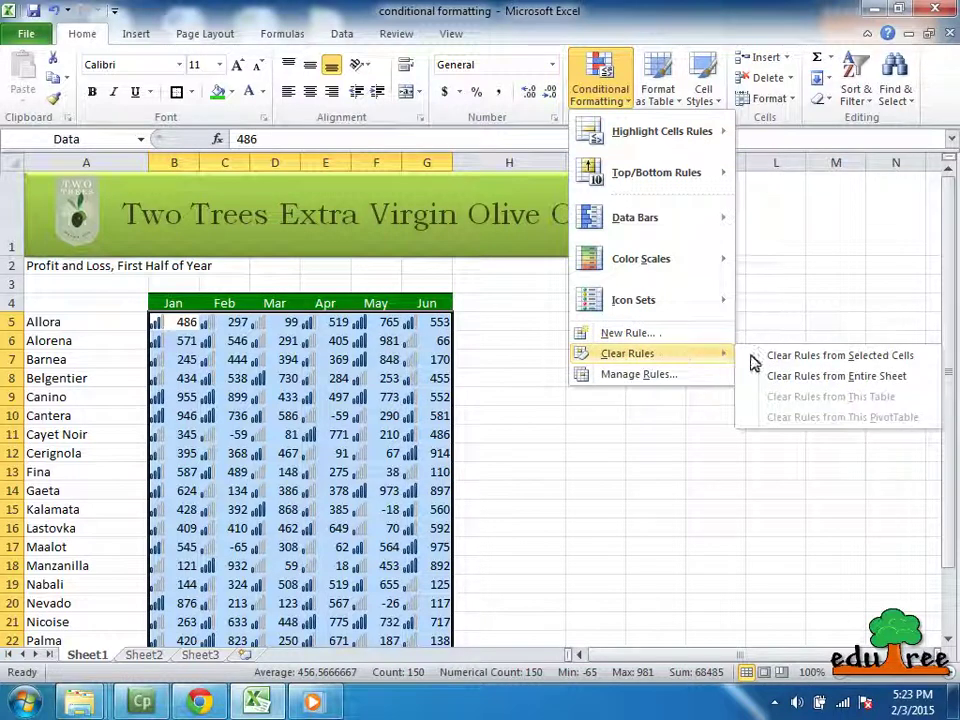
left_click(840, 381)
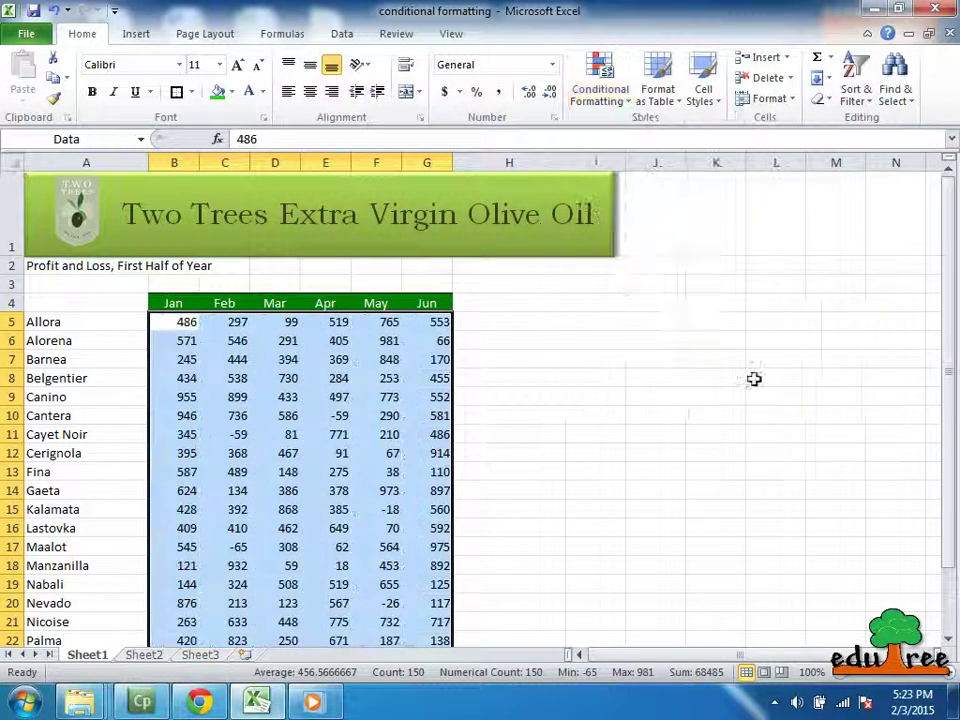
left_click(687, 412)
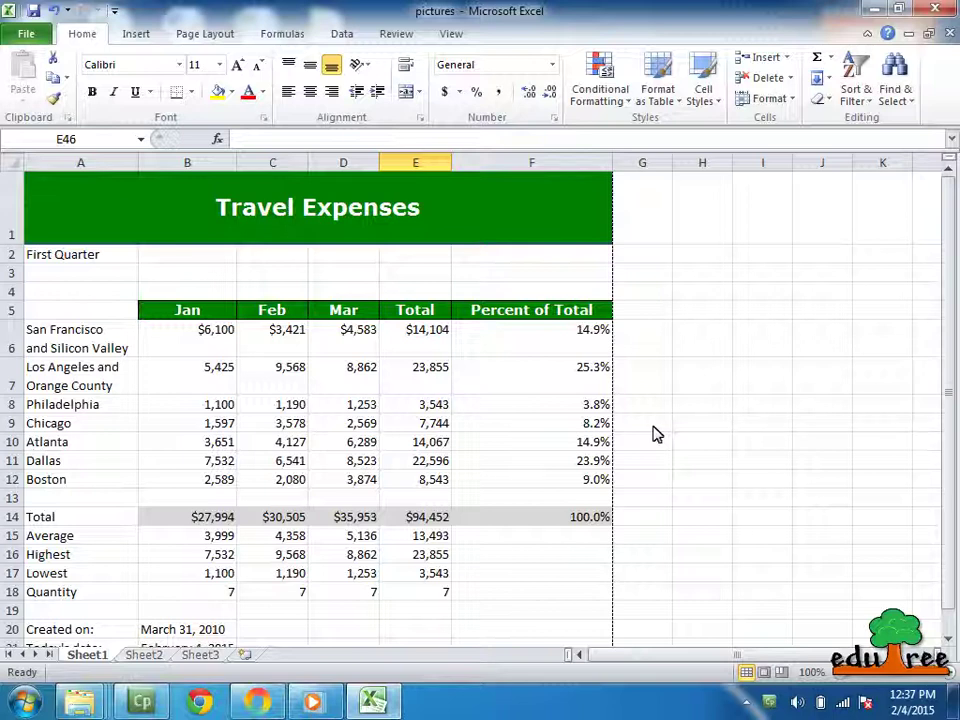
- Insert the EduTree picture from the Pictures library into the Travel Expenses sheet of the pictures workbook
left_click(137, 38)
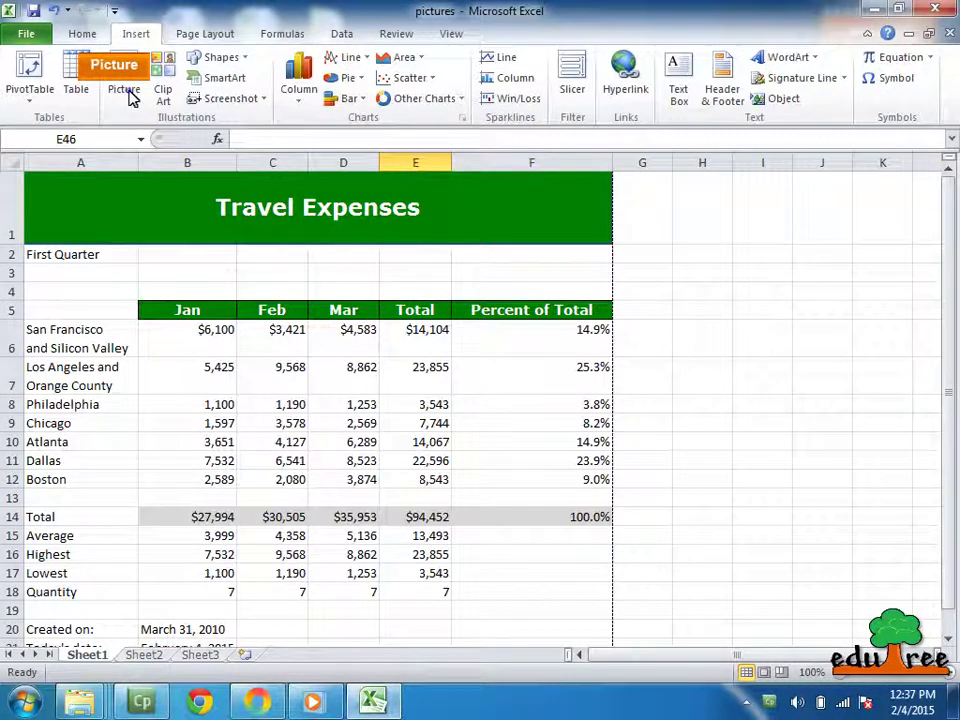
left_click(124, 80)
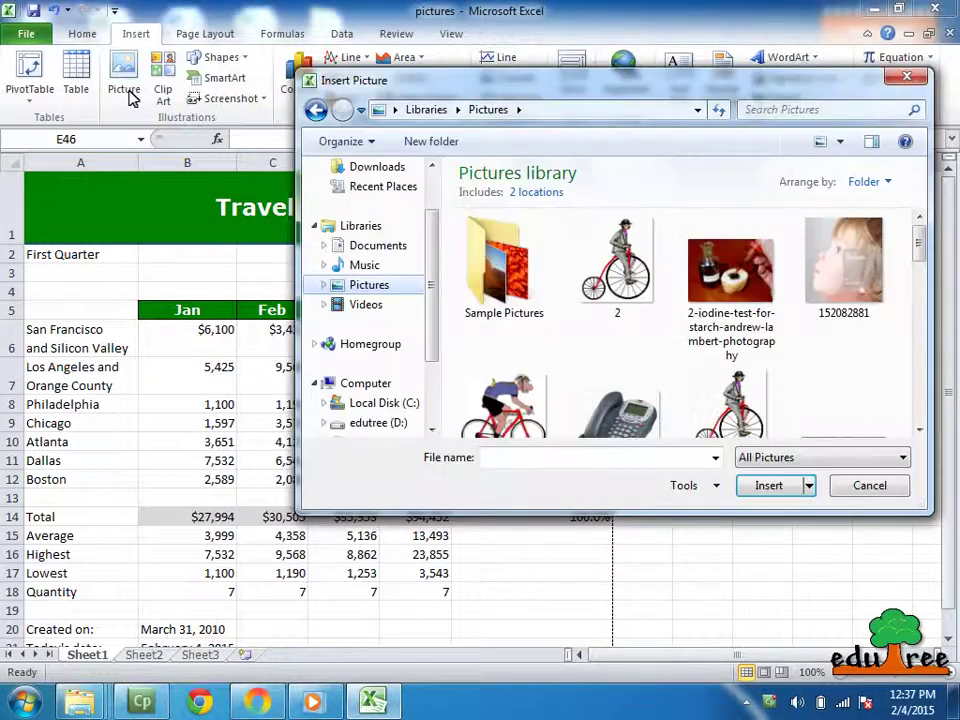
left_click_drag(922, 250, 922, 287)
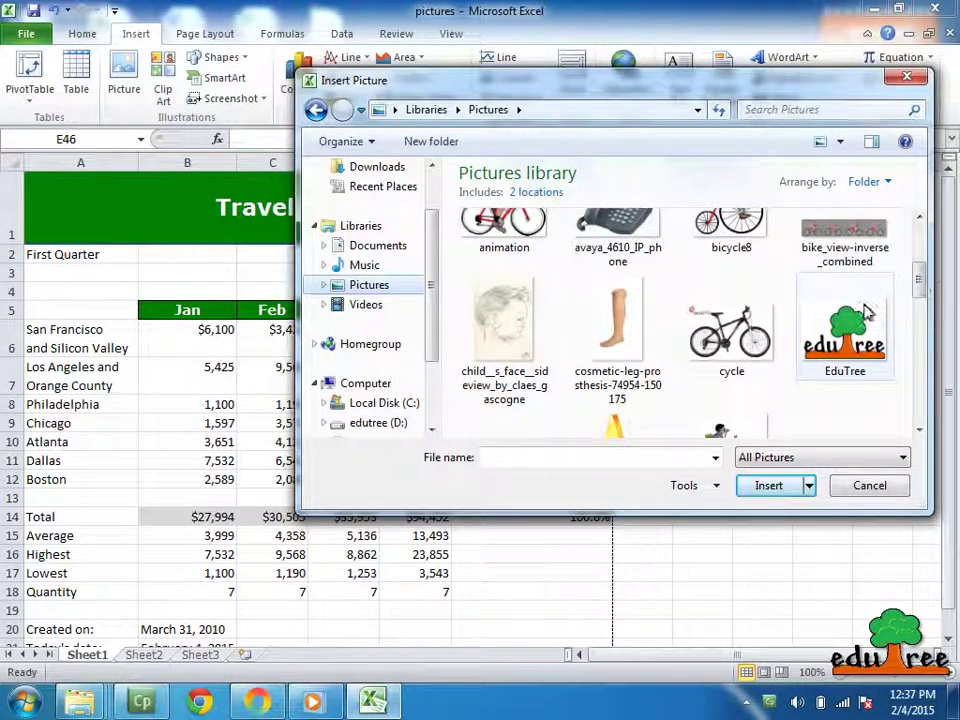
left_click(852, 340)
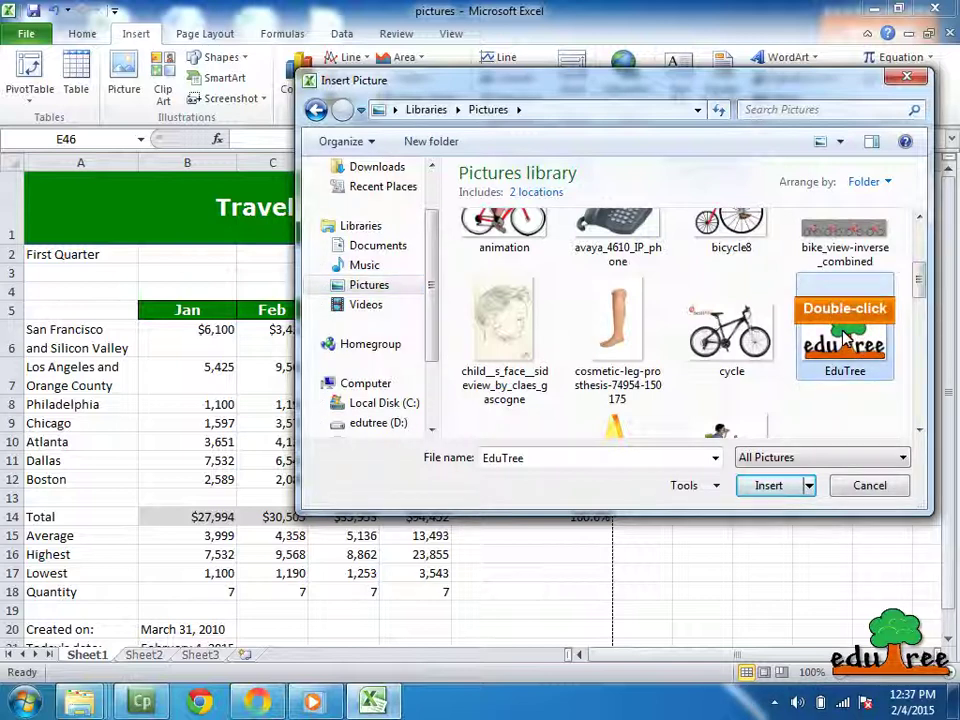
double_click(845, 340)
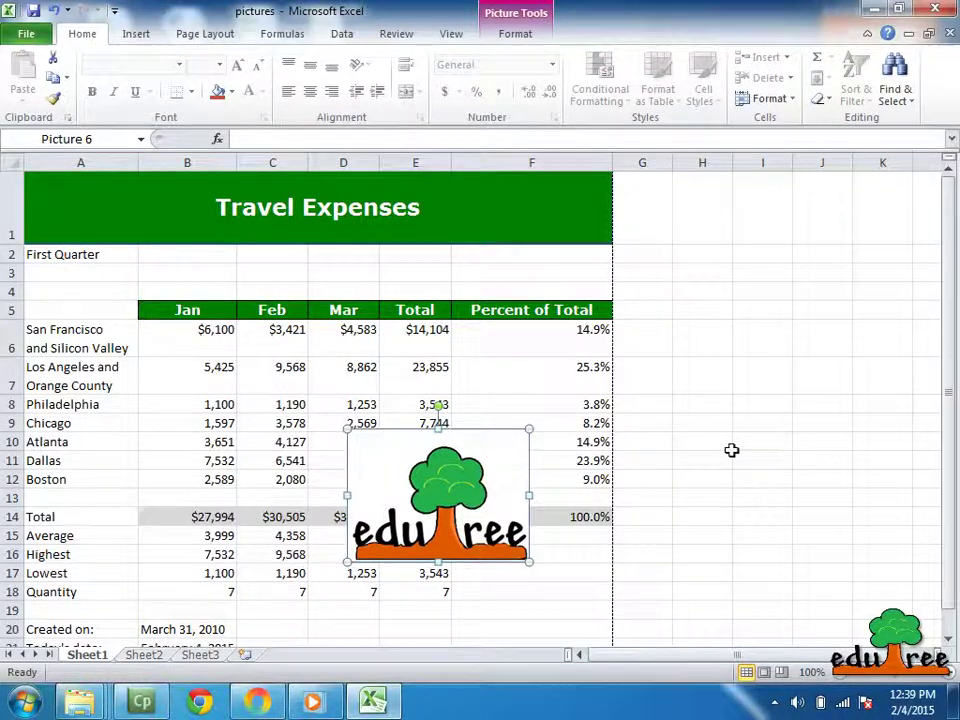
- Make the EduTree logo's white background transparent and move the logo to the empty cells beside the table, around G6:J11
left_click(731, 450)
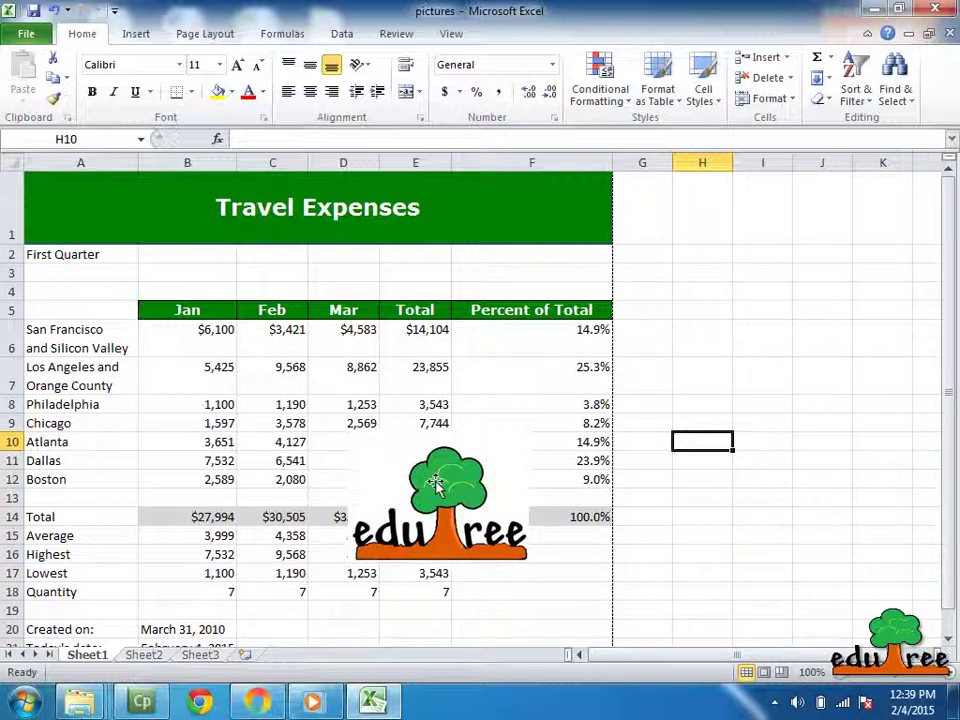
left_click(439, 482)
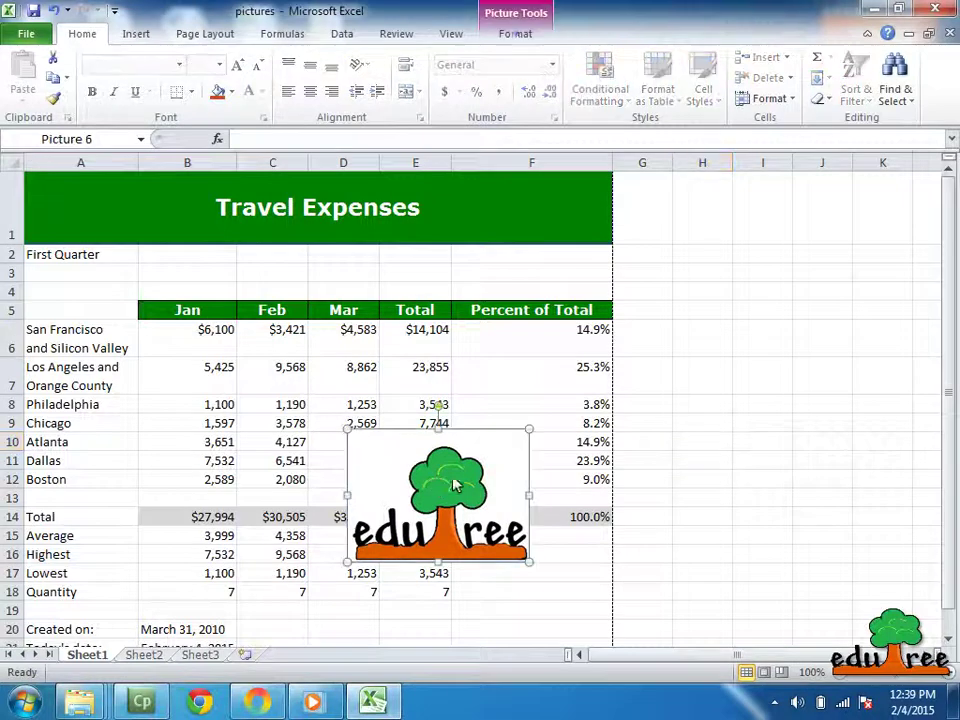
left_click(515, 34)
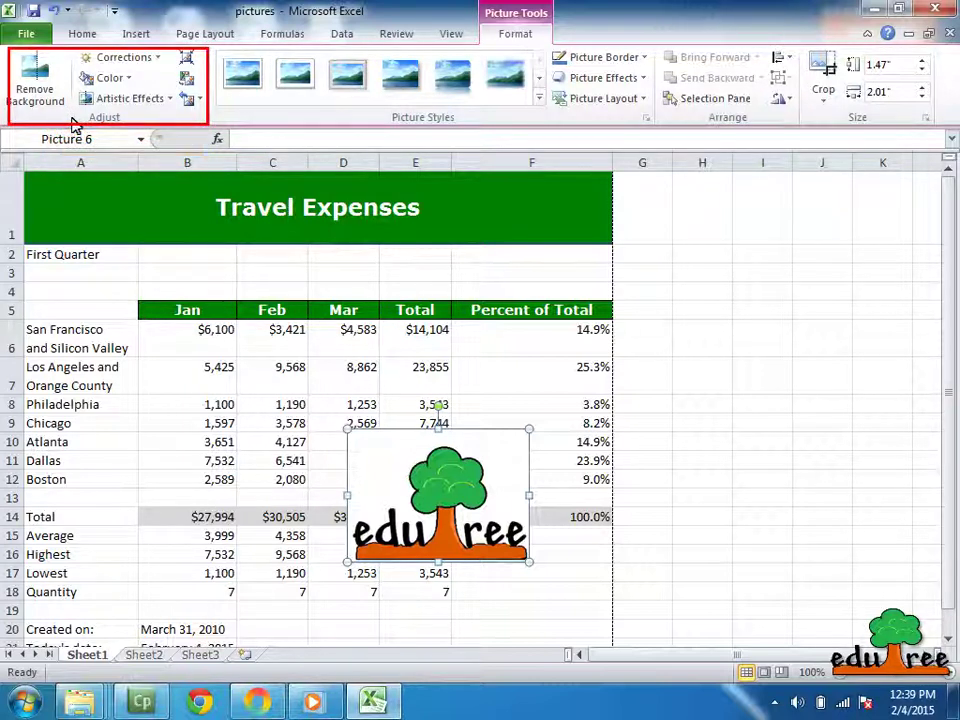
left_click(132, 79)
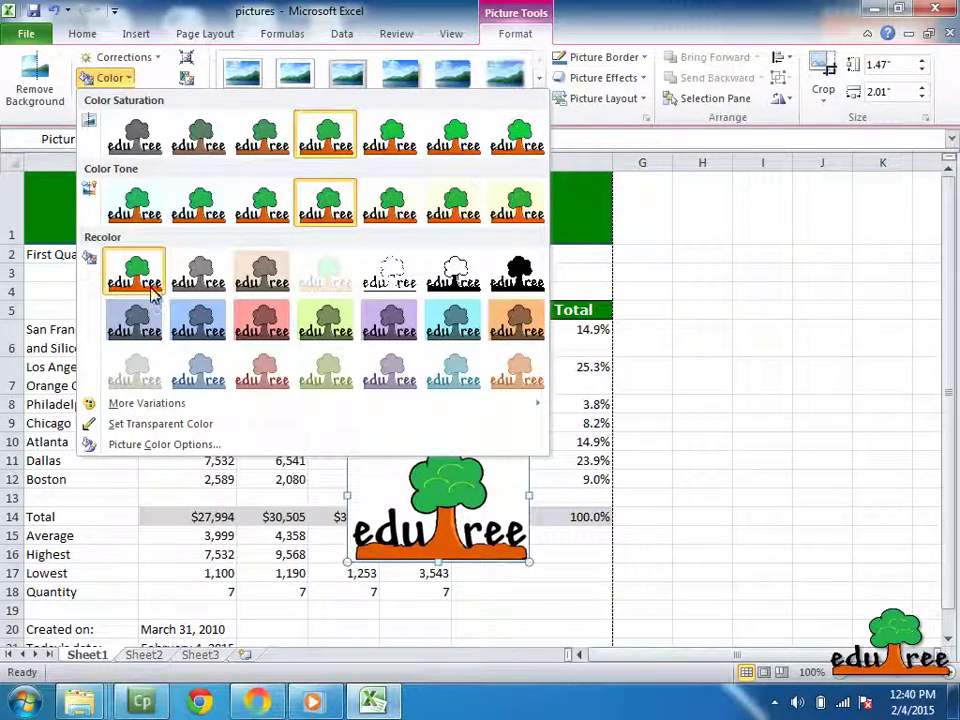
left_click(155, 424)
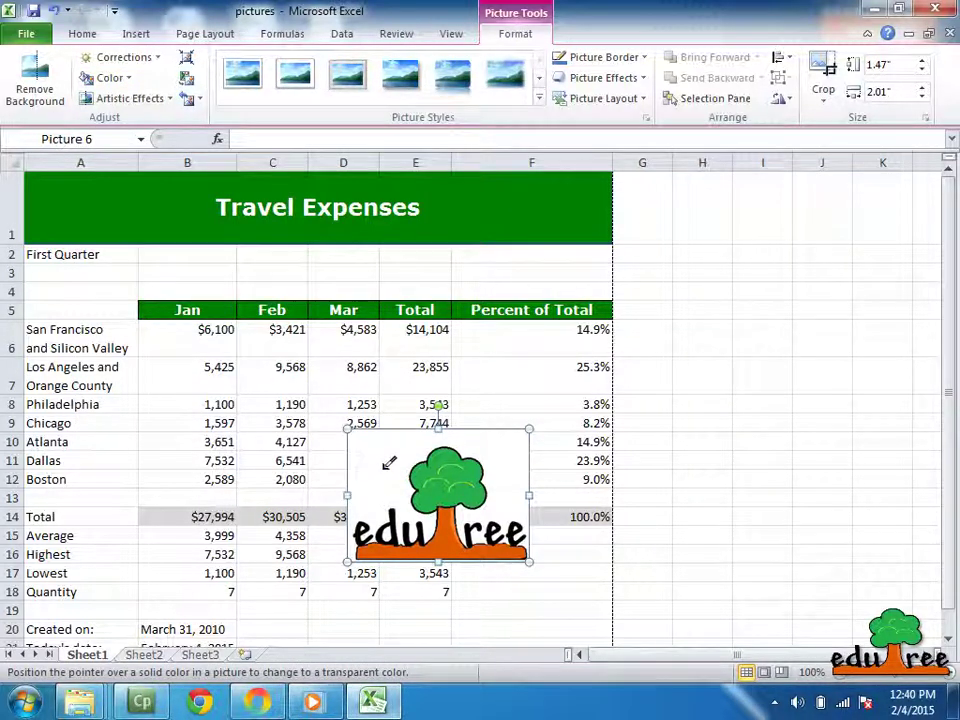
left_click(388, 463)
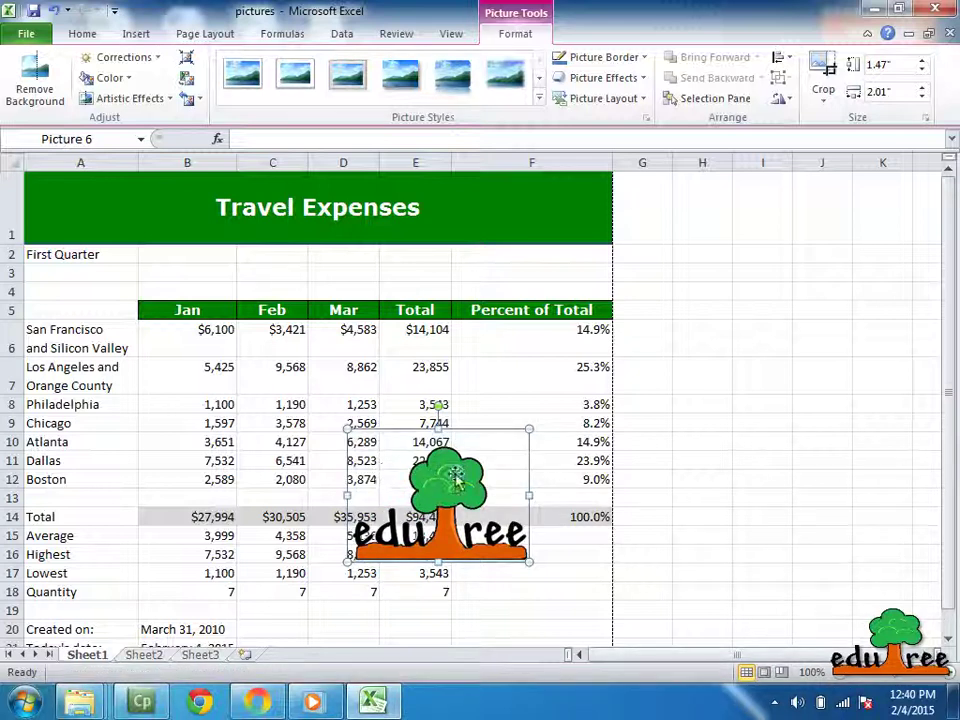
left_click_drag(455, 476, 313, 425)
left_click_drag(427, 432, 703, 392)
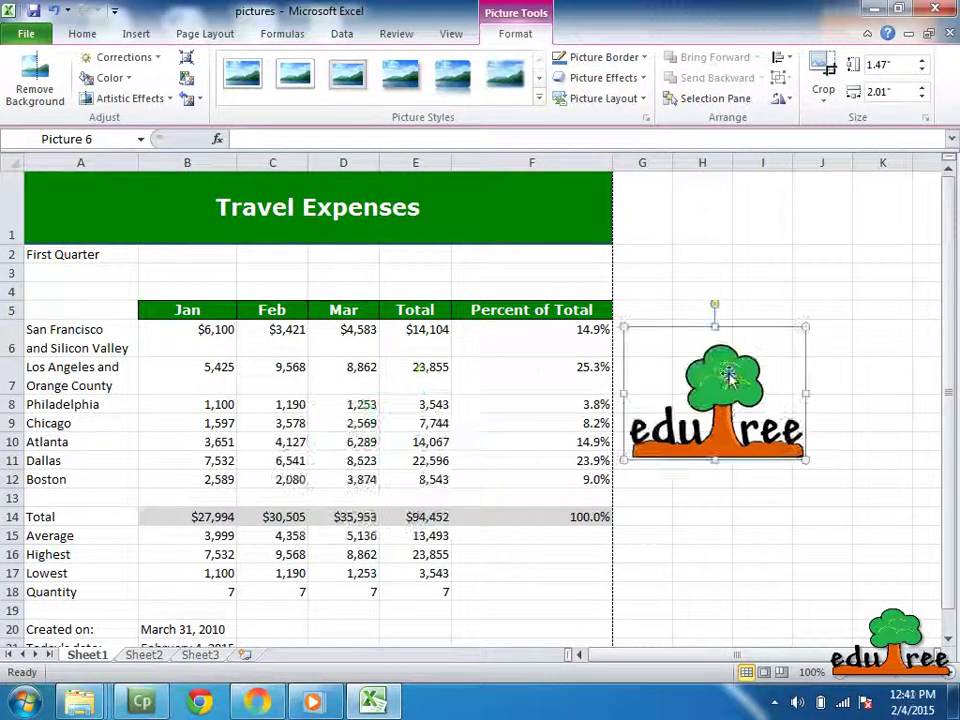
- Preview the color variations and artistic effects available for the EduTree logo without applying any
left_click(131, 80)
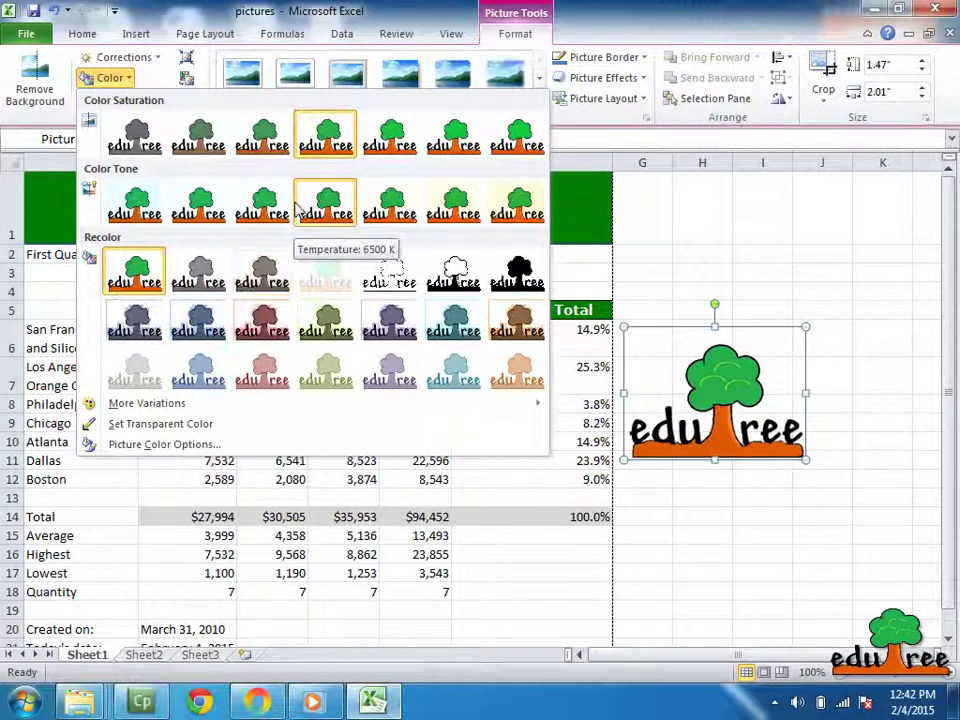
left_click(712, 378)
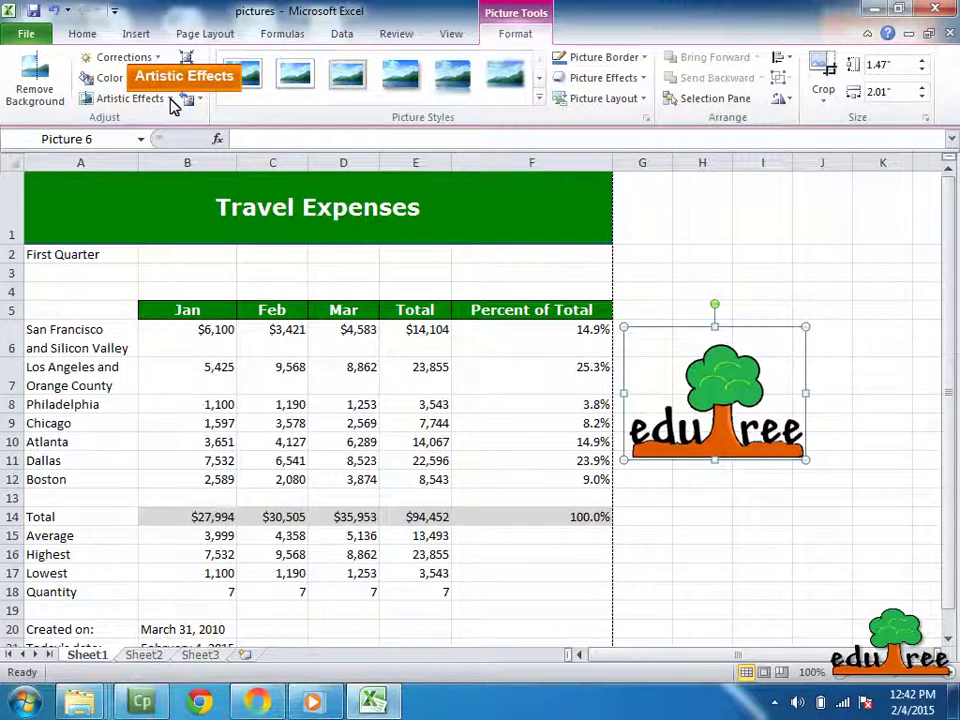
left_click(130, 98)
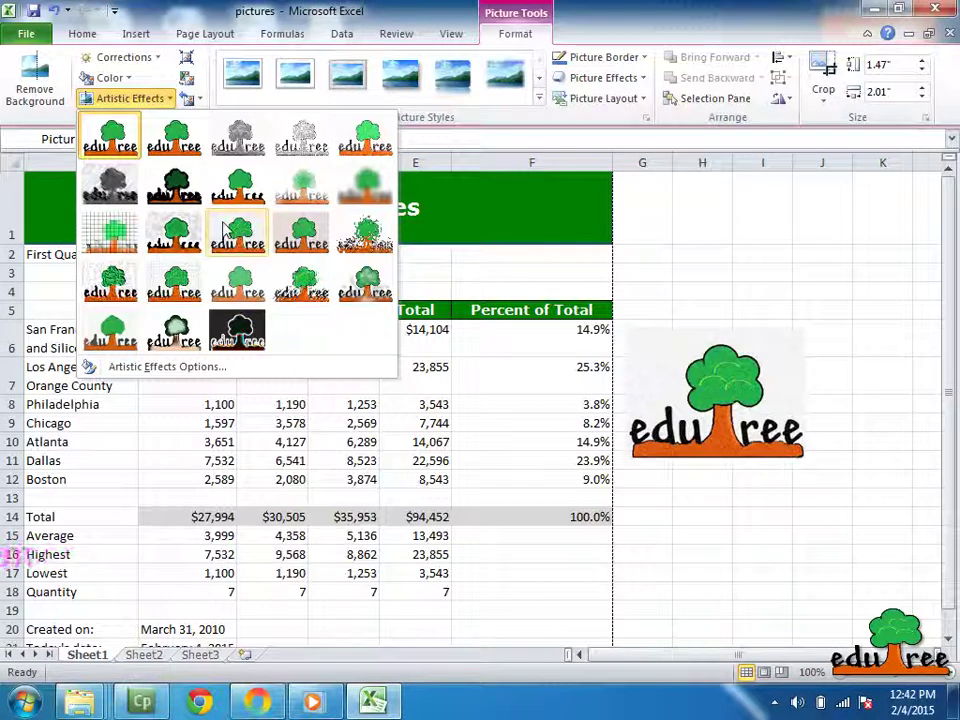
left_click(735, 275)
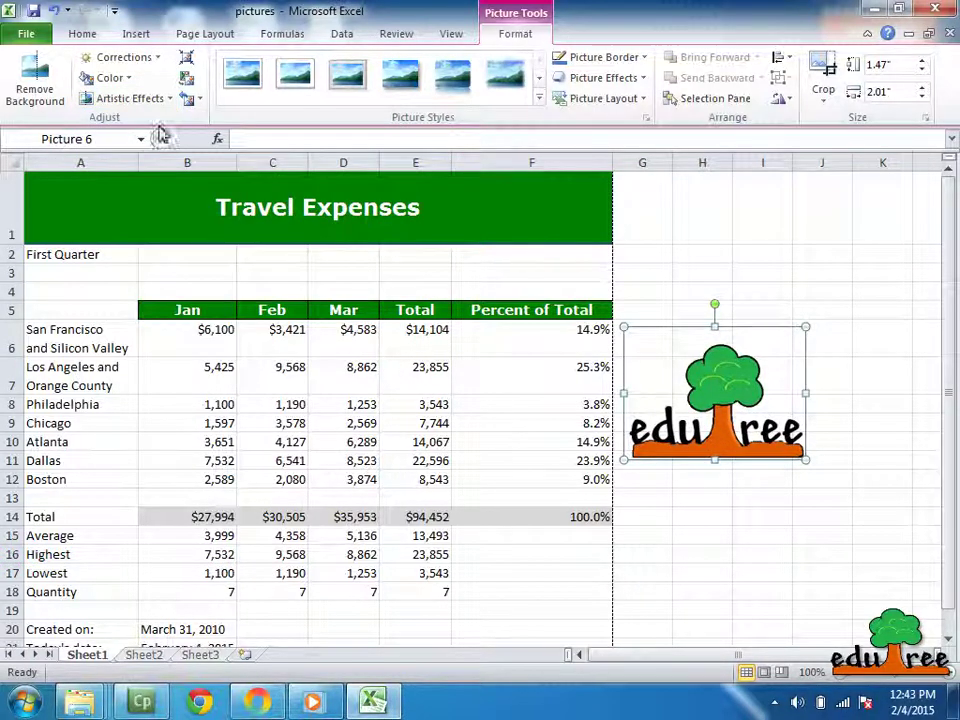
- List all available clip art and insert the image of the woman working at a computer
left_click(135, 34)
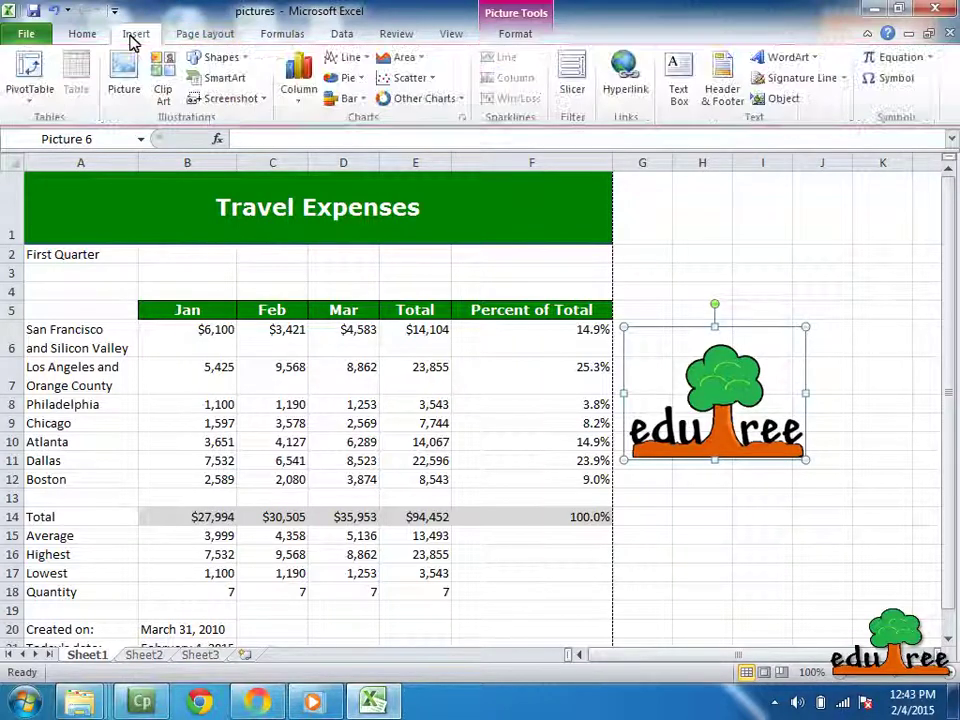
left_click(164, 86)
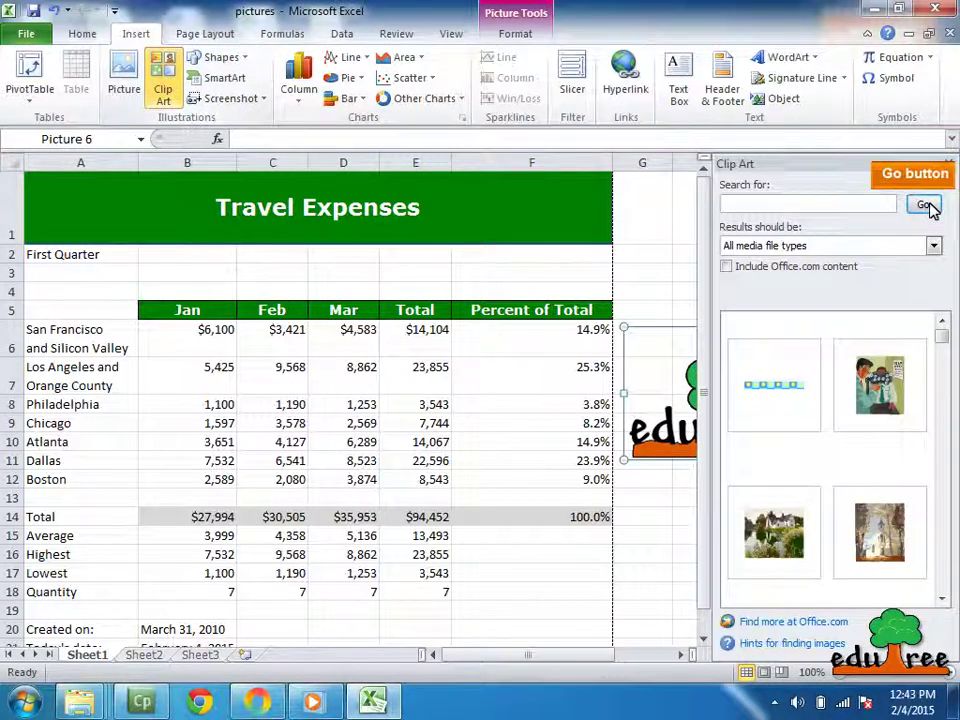
mouse_move(944, 340)
left_mouse_down()
mouse_move(939, 364)
mouse_move(939, 343)
left_mouse_up()
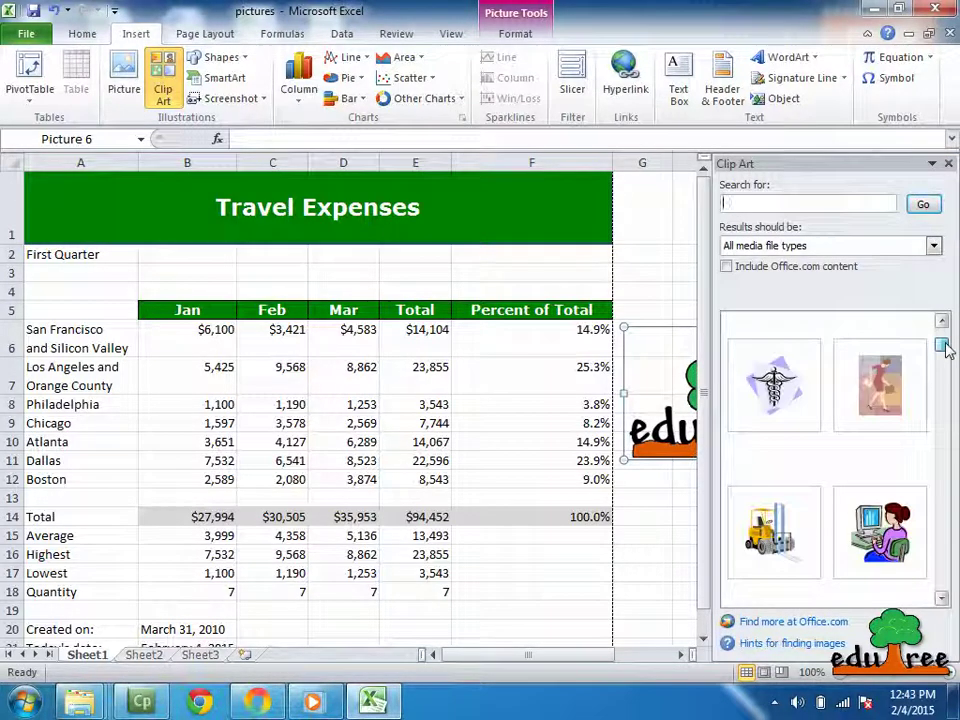
left_click(875, 535)
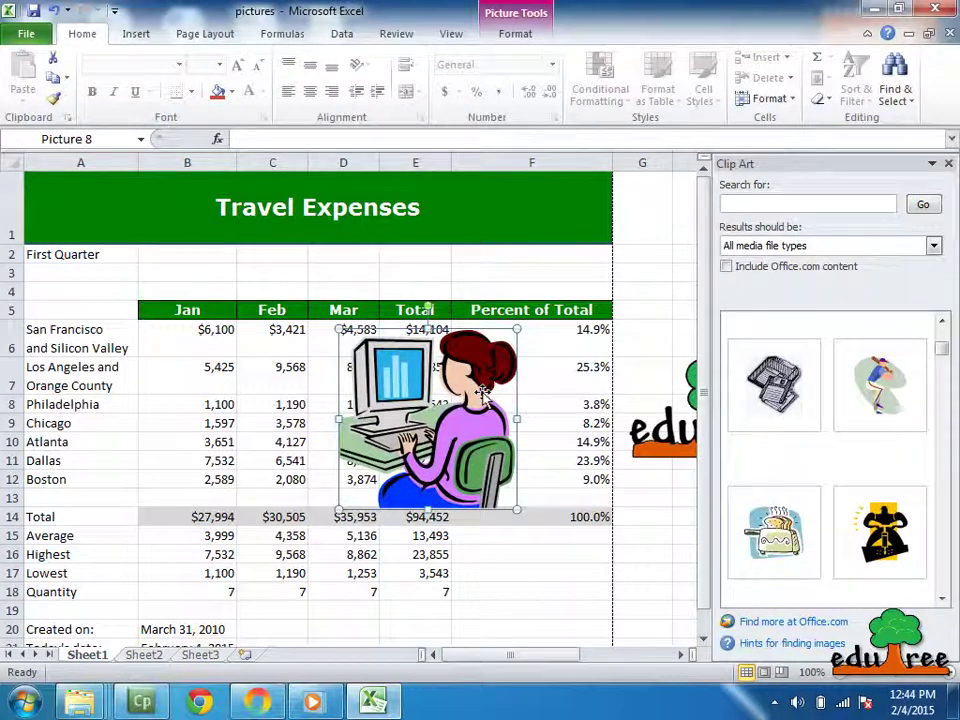
- Move the computer clip art slightly lower and shrink it proportionally to about half its size, over roughly D11:E15
left_click_drag(483, 393, 483, 433)
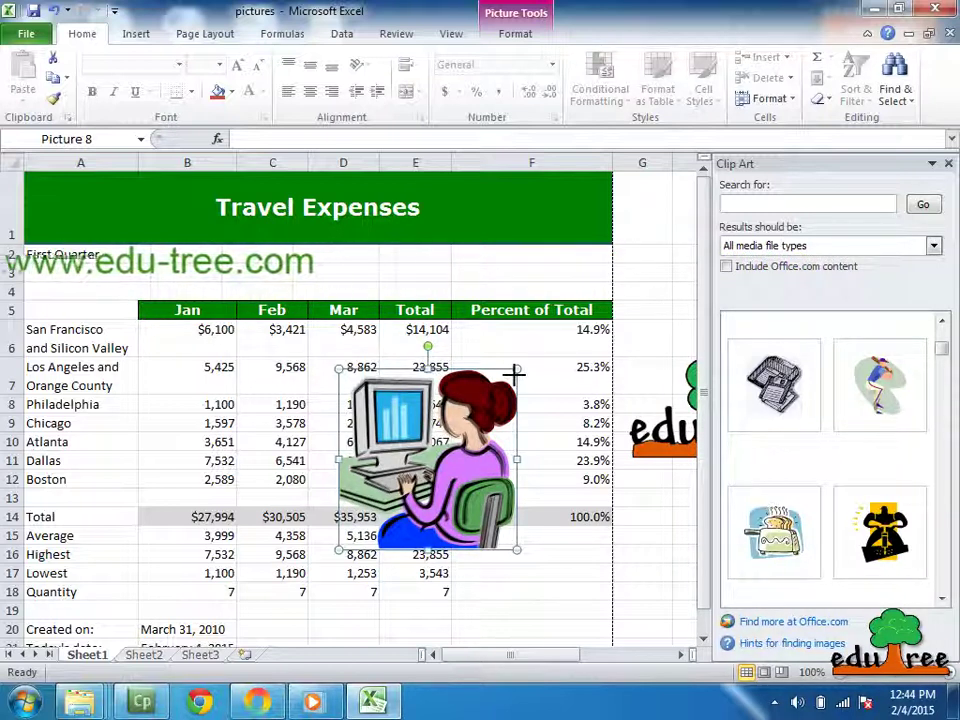
left_click_drag(513, 372, 430, 460)
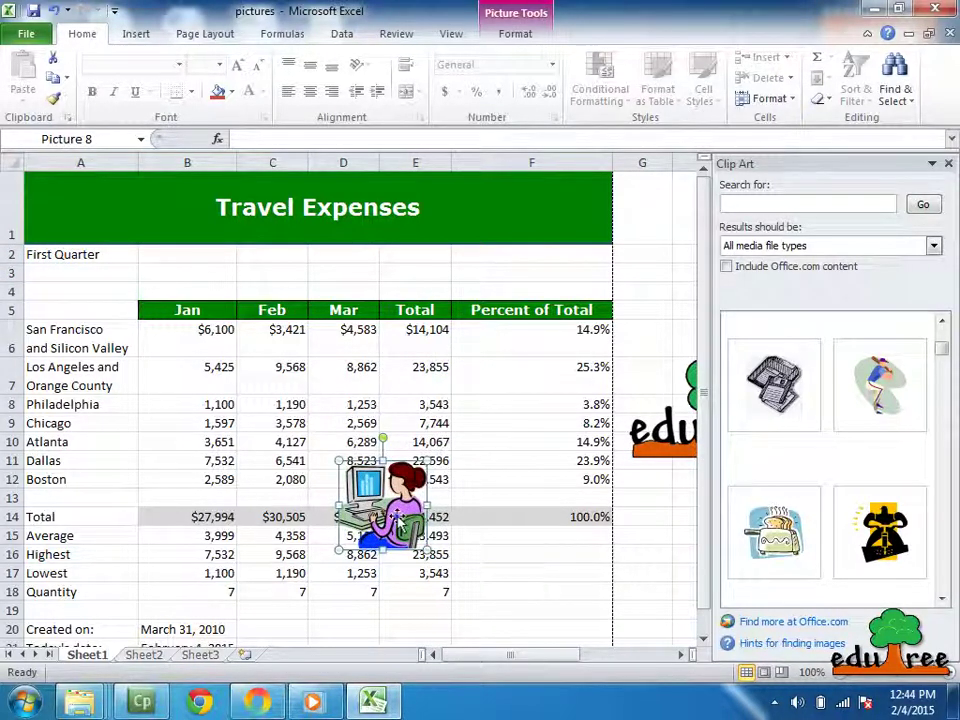